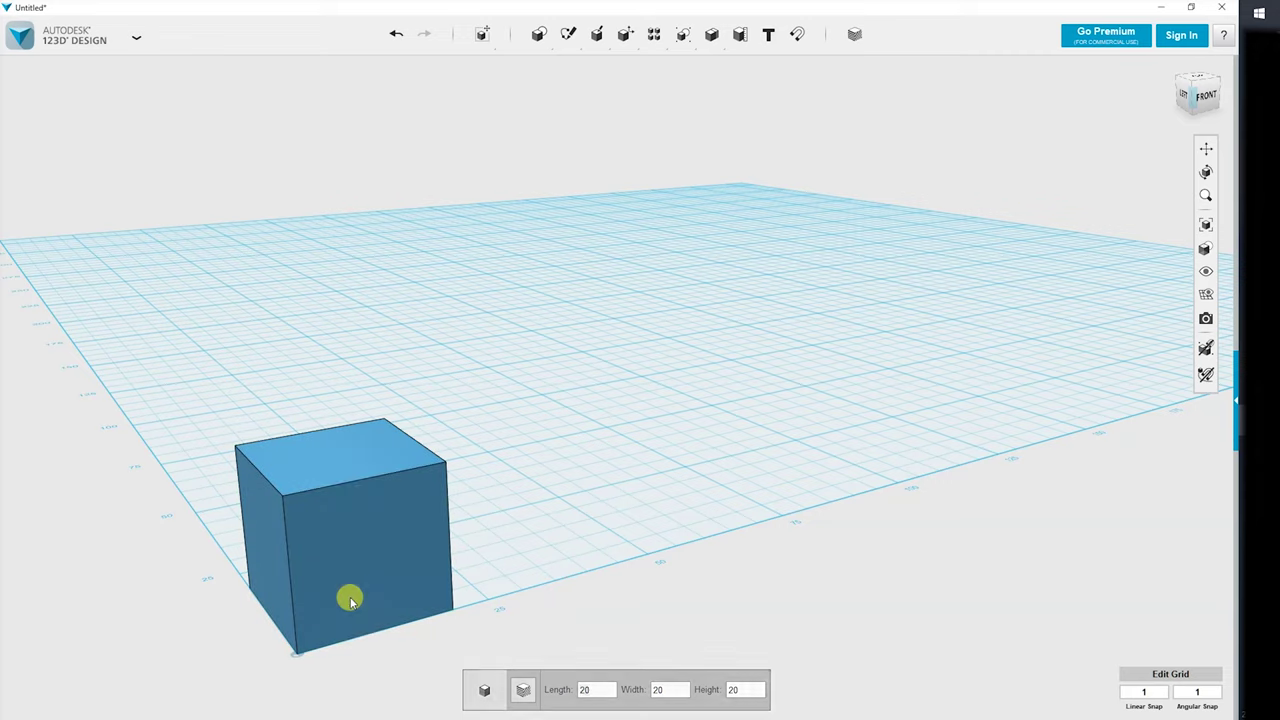
# - Place a cylinder on the box top and stack a cone of radius 30 on it
pyautogui.click(586, 66)
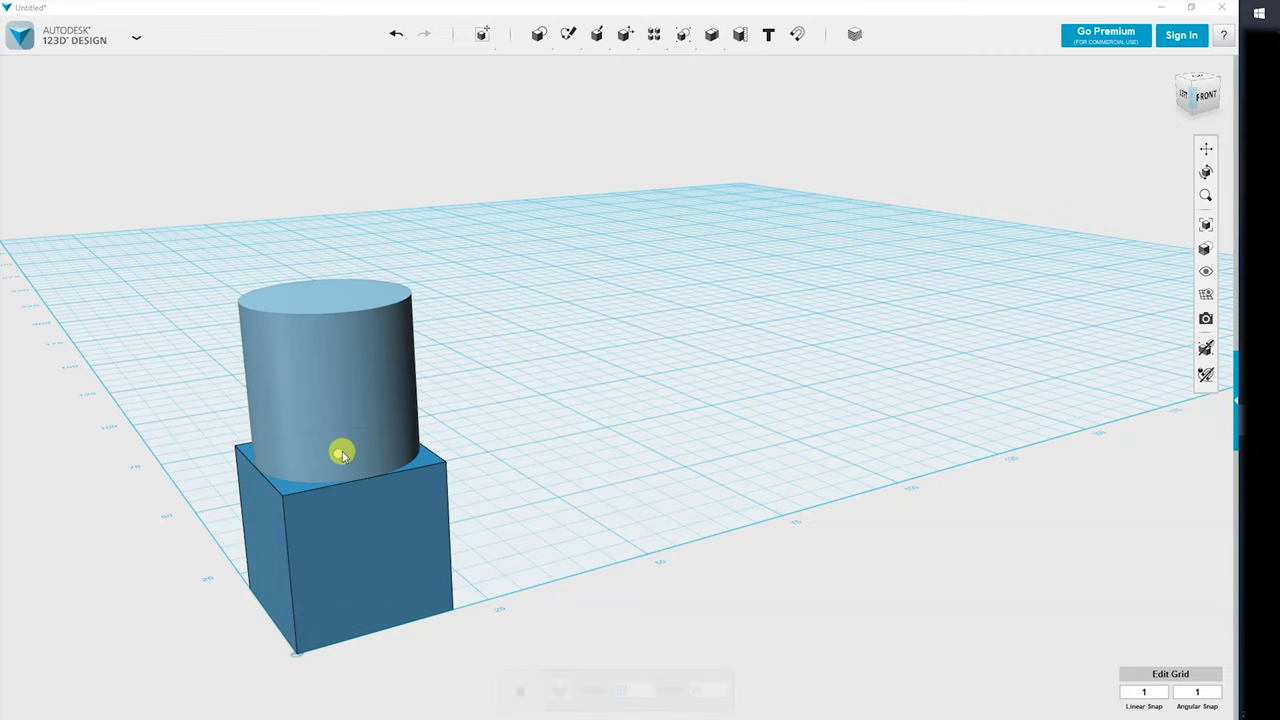
pyautogui.click(337, 451)
pyautogui.moveTo(337, 451); pyautogui.dragTo(627, 448, button='middle')
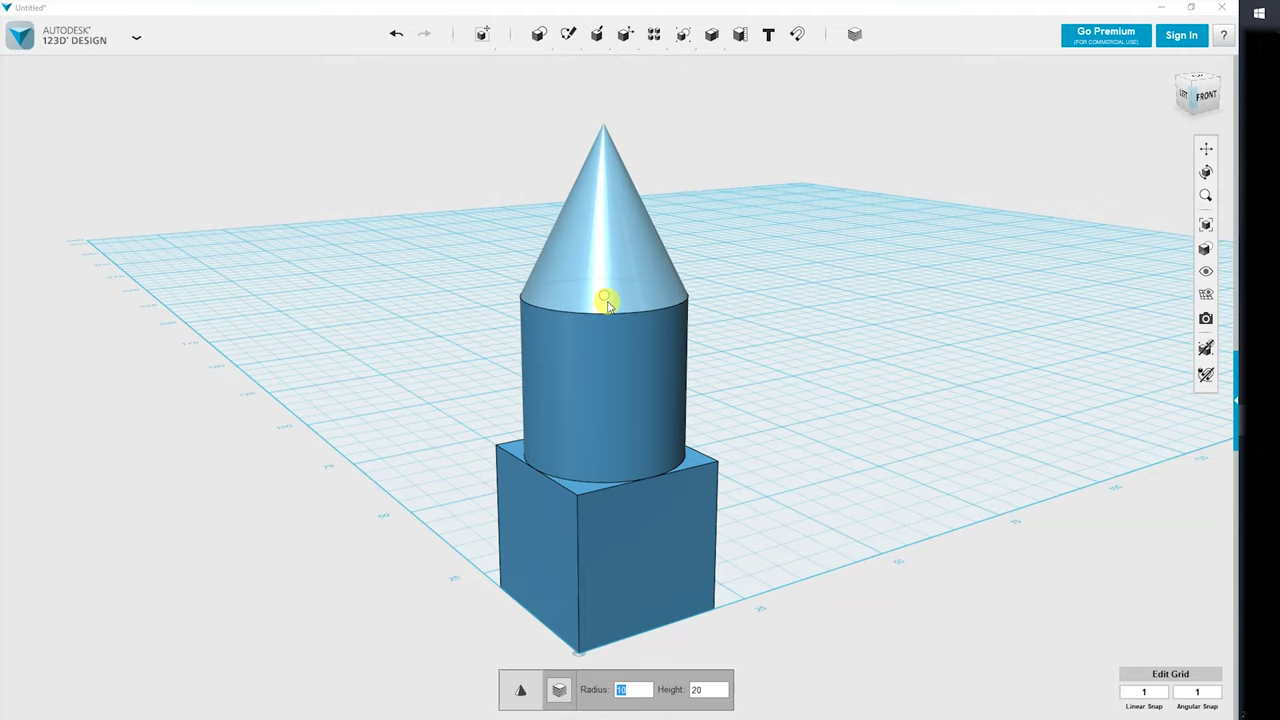
pyautogui.write('30')
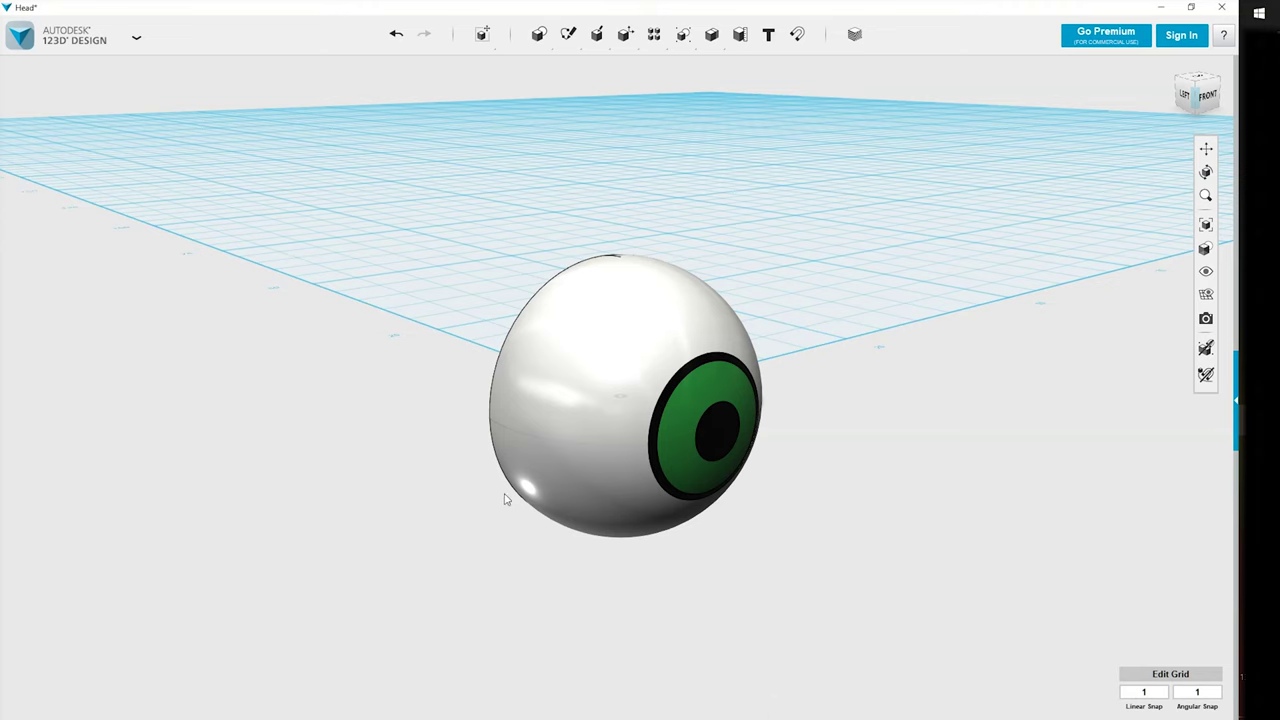
pyautogui.moveTo(506, 499); pyautogui.dragTo(637, 495, button='right')
pyautogui.scroll(3, 510, 441)
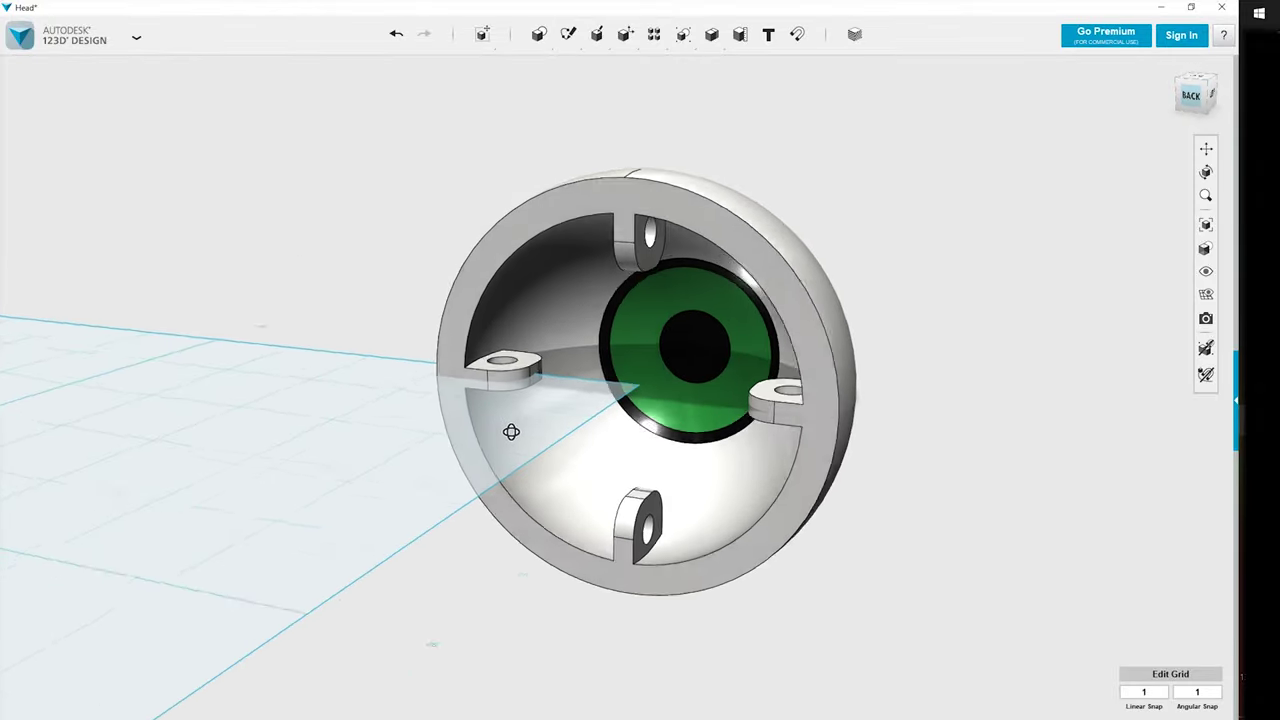
pyautogui.moveTo(511, 431)
pyautogui.mouseDown(button='right')
pyautogui.moveTo(509, 417)
pyautogui.moveTo(443, 430)
pyautogui.moveTo(492, 441)
pyautogui.mouseUp(button='right')
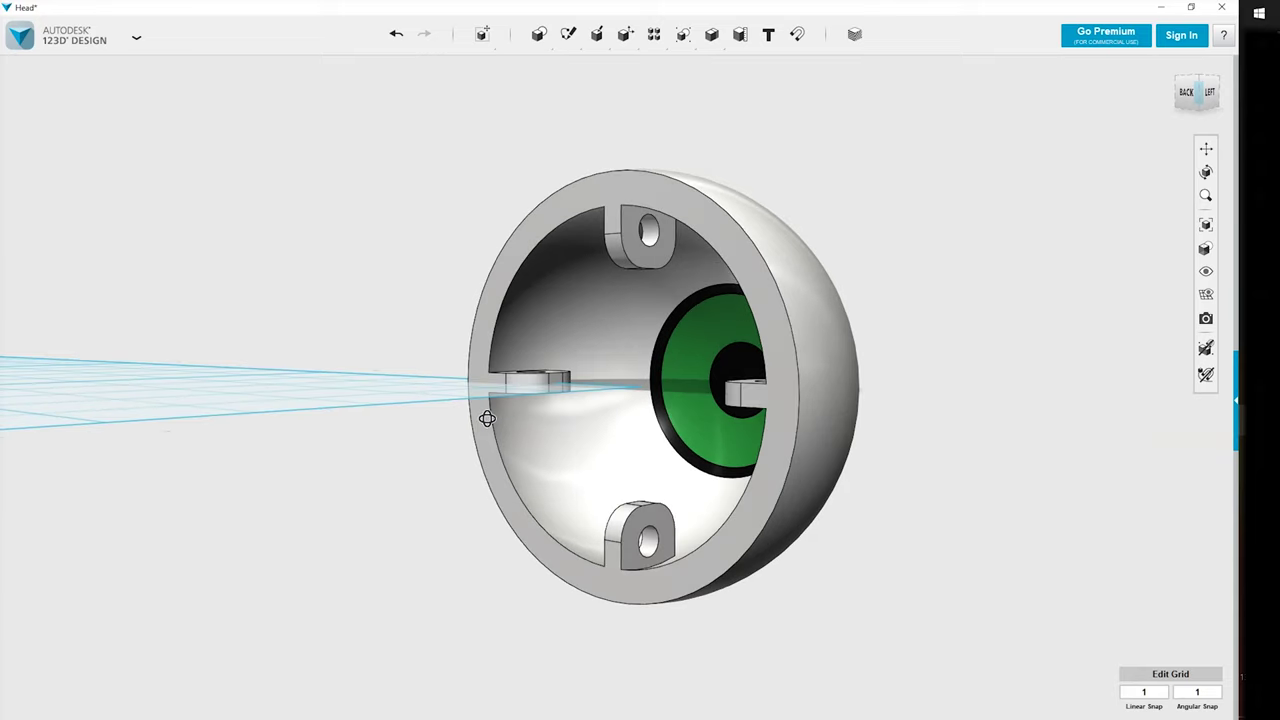
pyautogui.moveTo(485, 438); pyautogui.dragTo(314, 414, button='right')
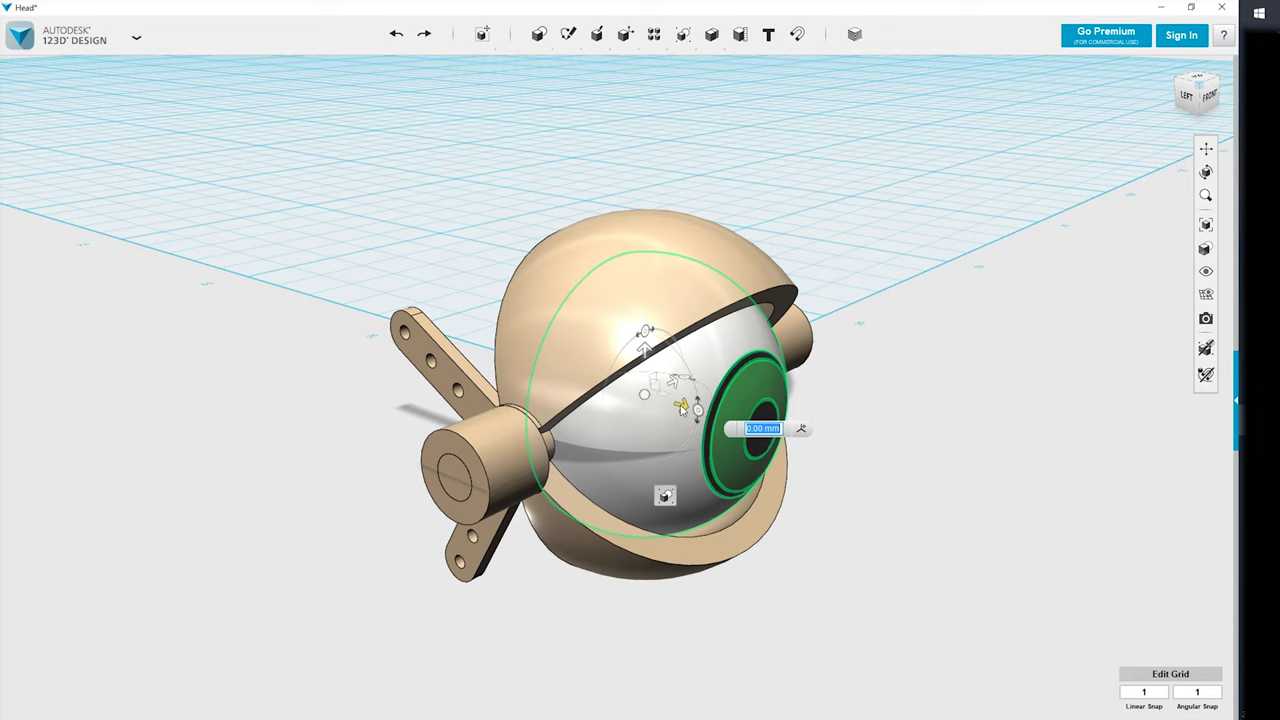
# - Move the eyeball -47.5 mm out of the shell and raise the shell 13.5 mm
pyautogui.moveTo(541, 385); pyautogui.dragTo(260, 343)
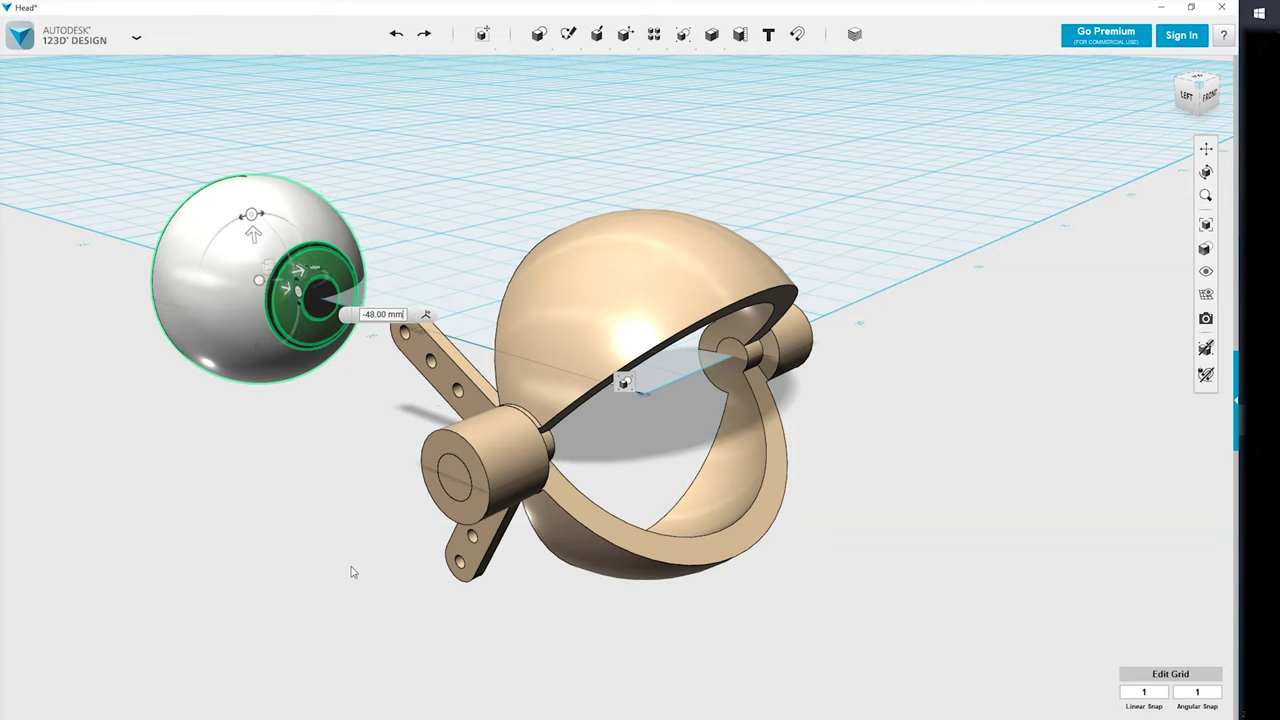
pyautogui.click(697, 287)
pyautogui.moveTo(667, 318); pyautogui.dragTo(677, 348)
# - Rotate the shell -24° around the pivot cylinder's end face with Tweak
pyautogui.press('e')
pyautogui.click(462, 462)
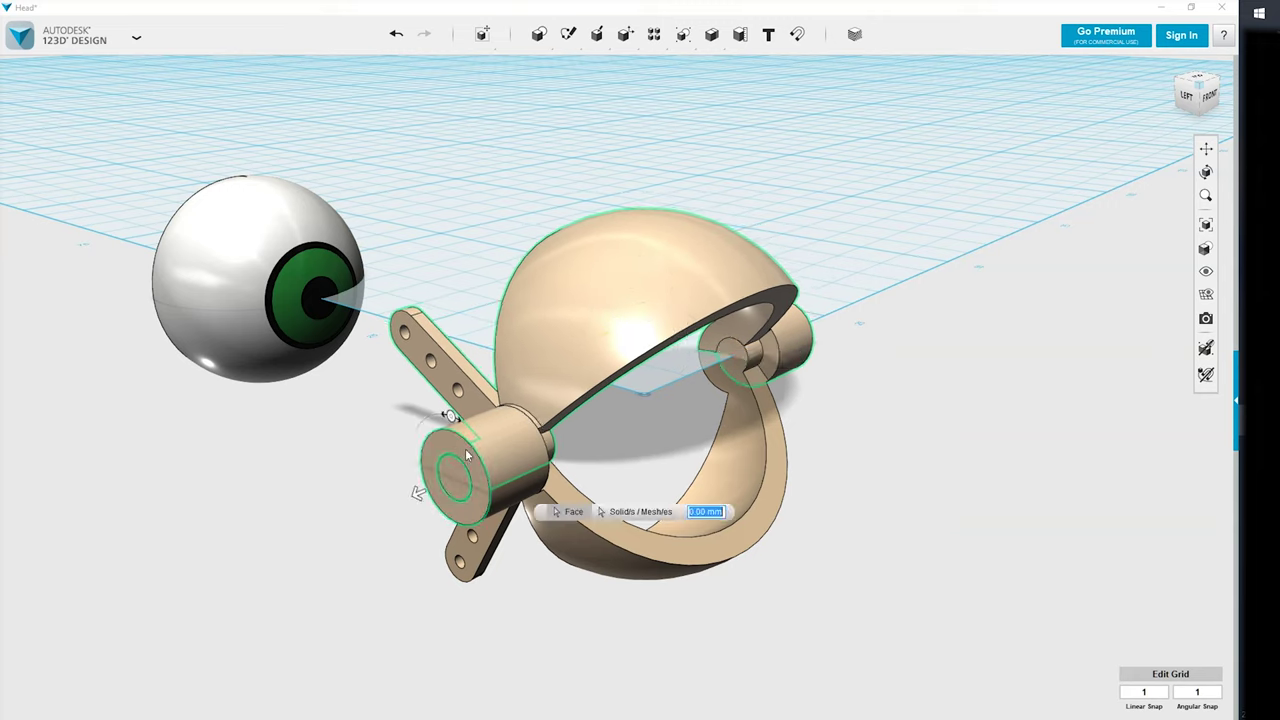
pyautogui.moveTo(450, 418); pyautogui.dragTo(491, 449)
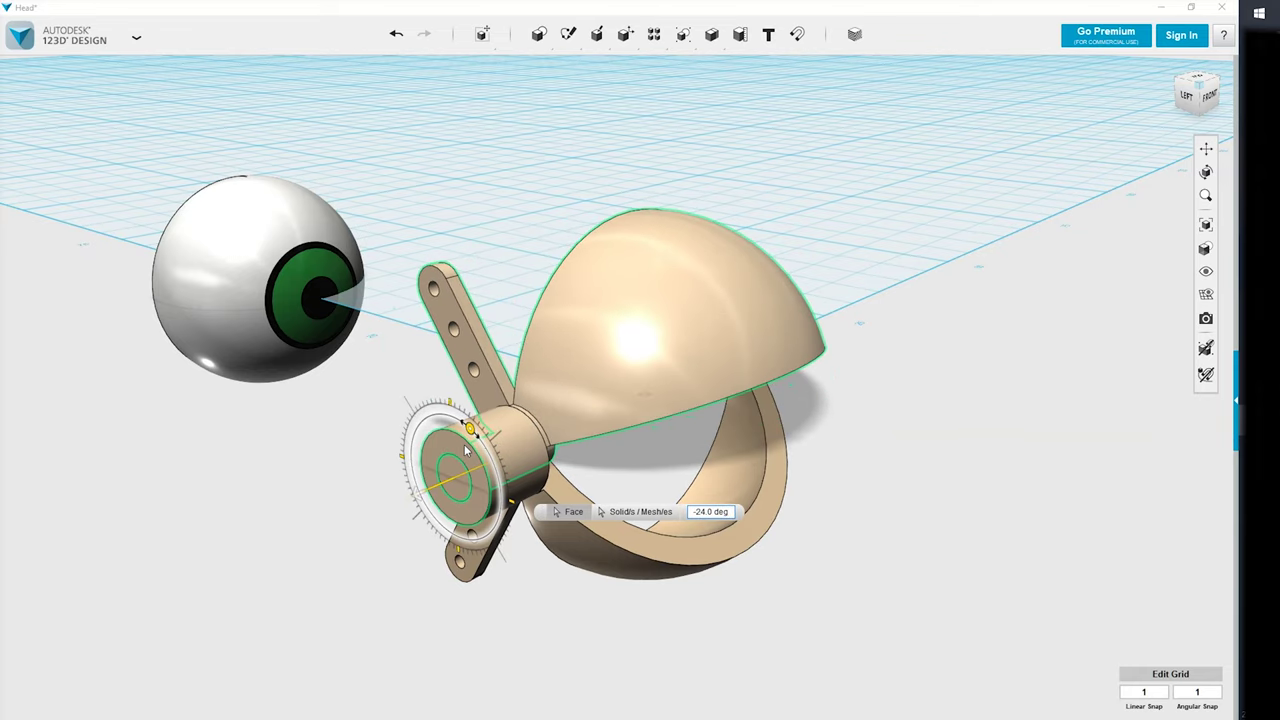
pyautogui.click(344, 566)
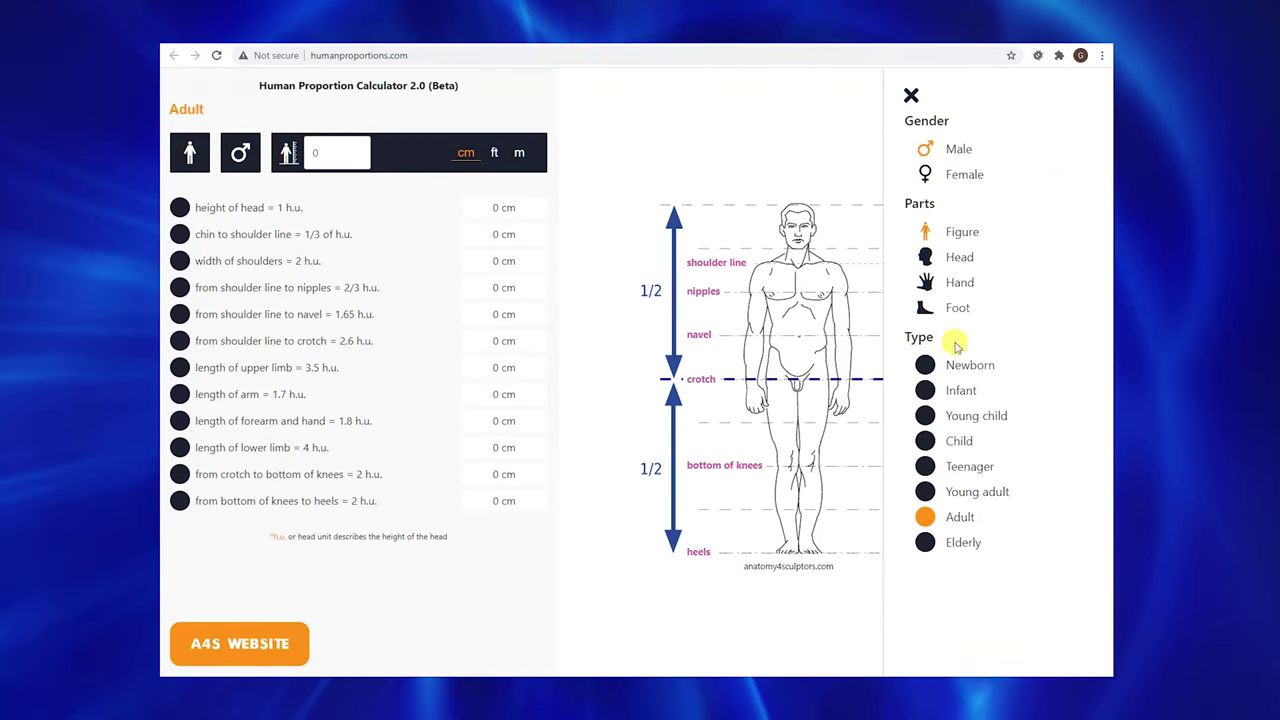
# - Close the options panel and set the figure height to 3 ft
pyautogui.click(911, 97)
pyautogui.click(320, 153)
pyautogui.write('3')
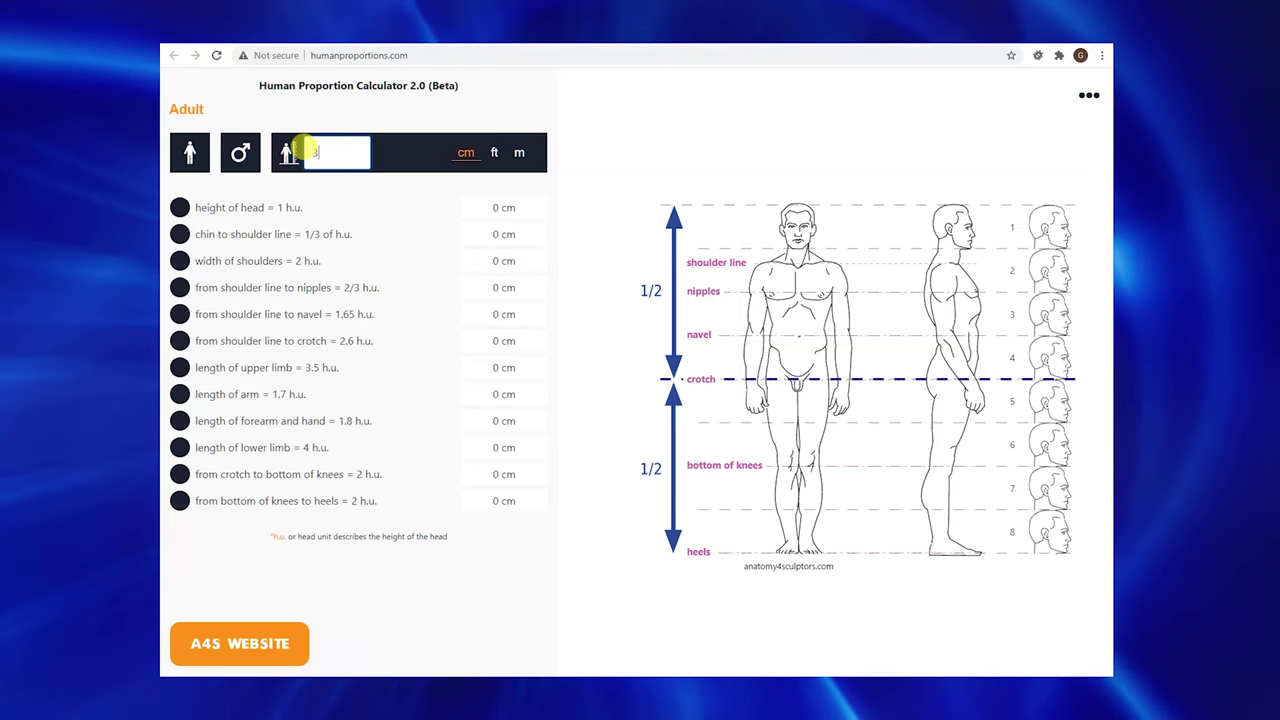
pyautogui.press('Return')
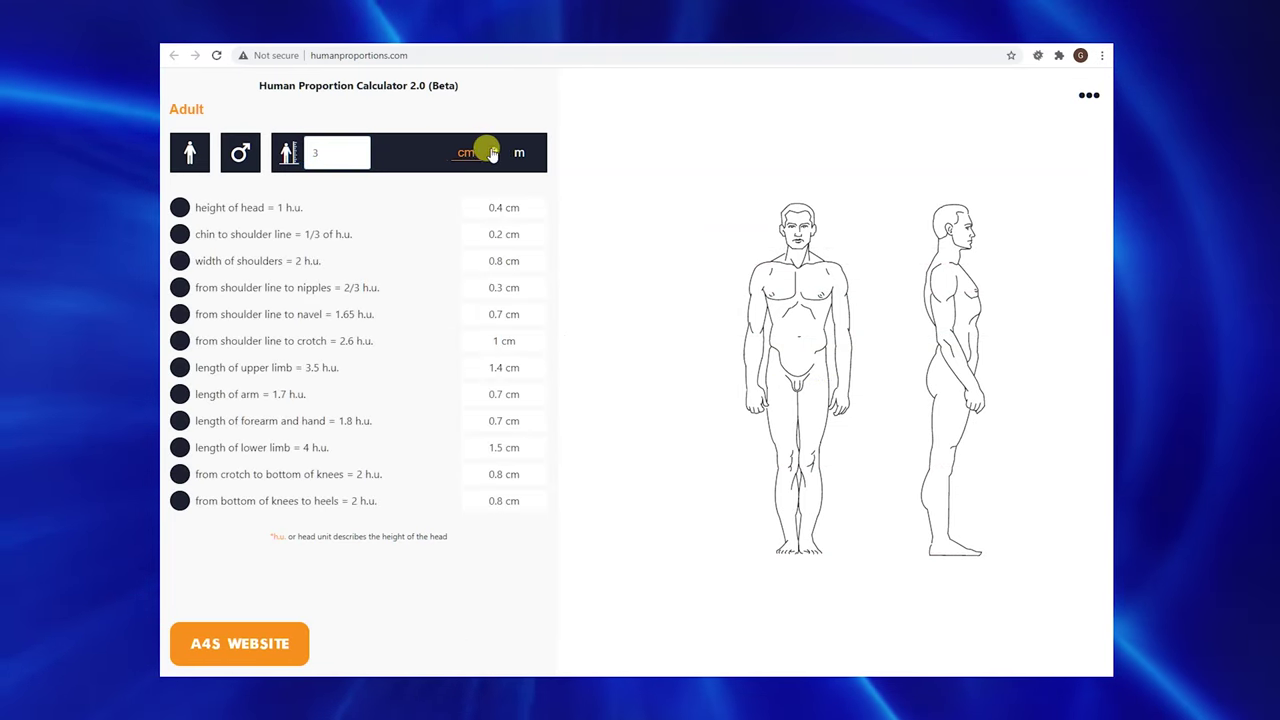
pyautogui.click(494, 153)
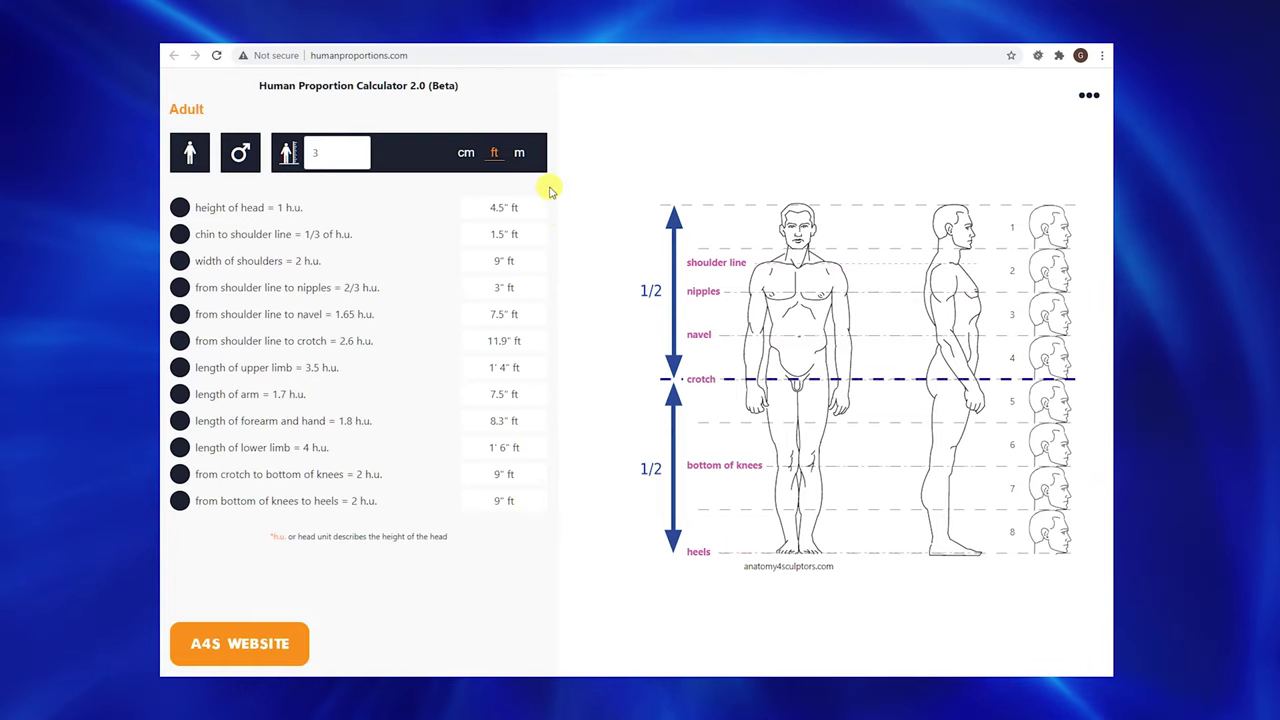
# - Show the head proportions, then the hand proportions, from the body-part list
pyautogui.click(189, 152)
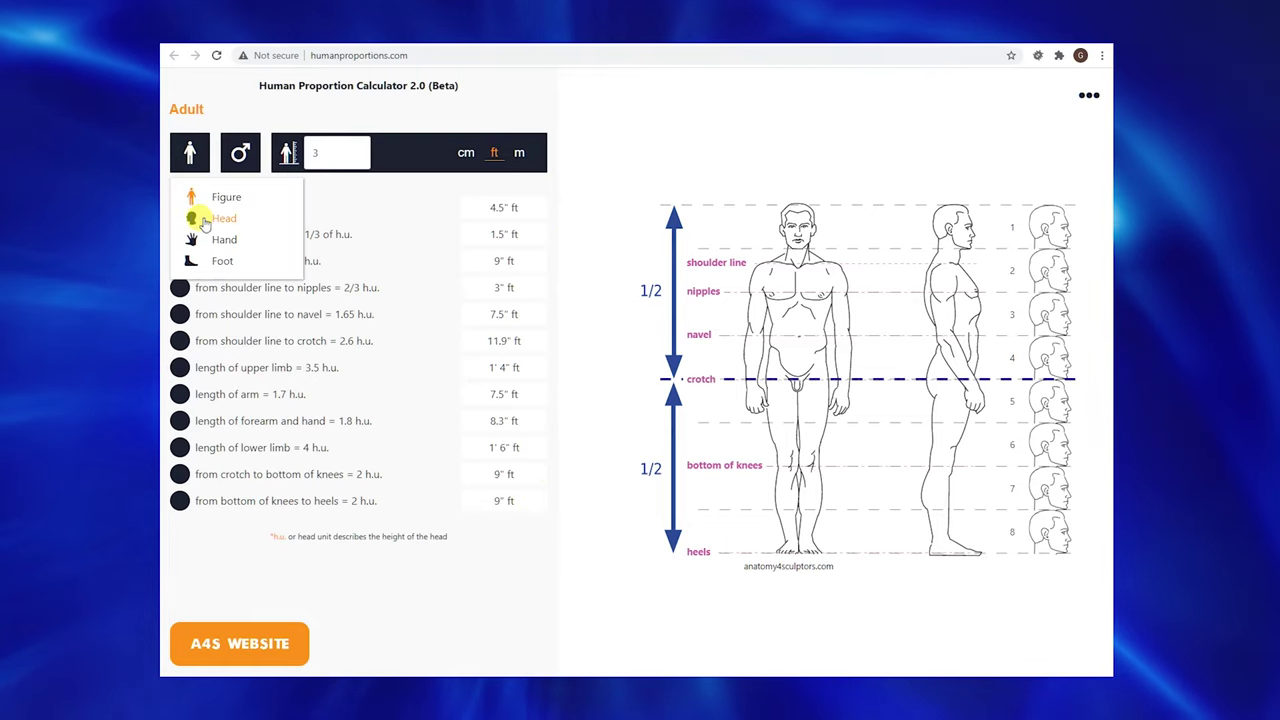
pyautogui.click(200, 218)
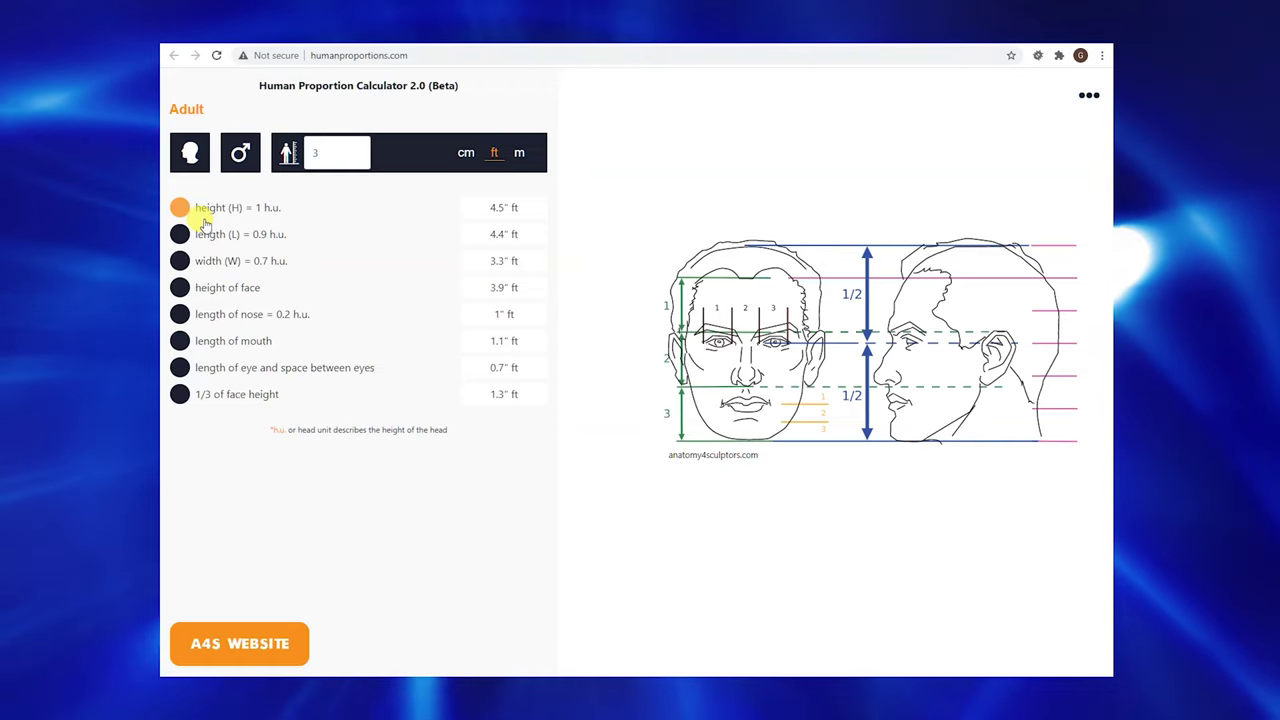
pyautogui.click(189, 154)
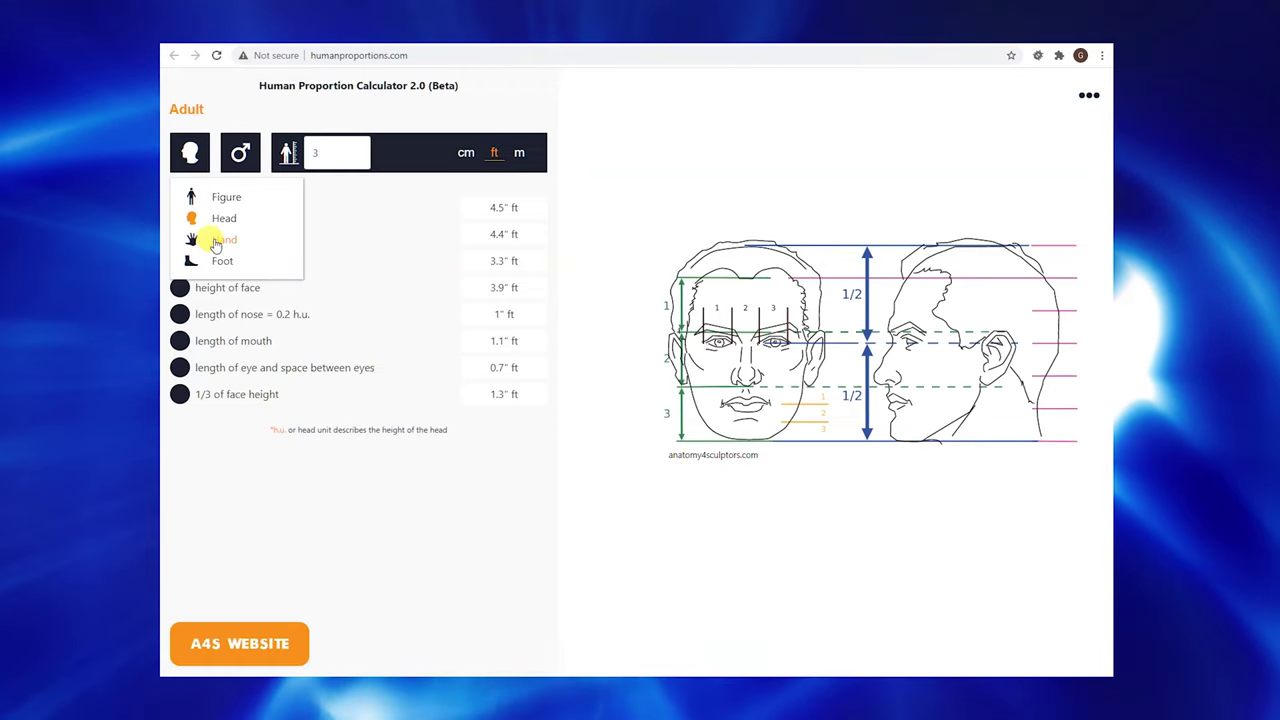
pyautogui.click(211, 240)
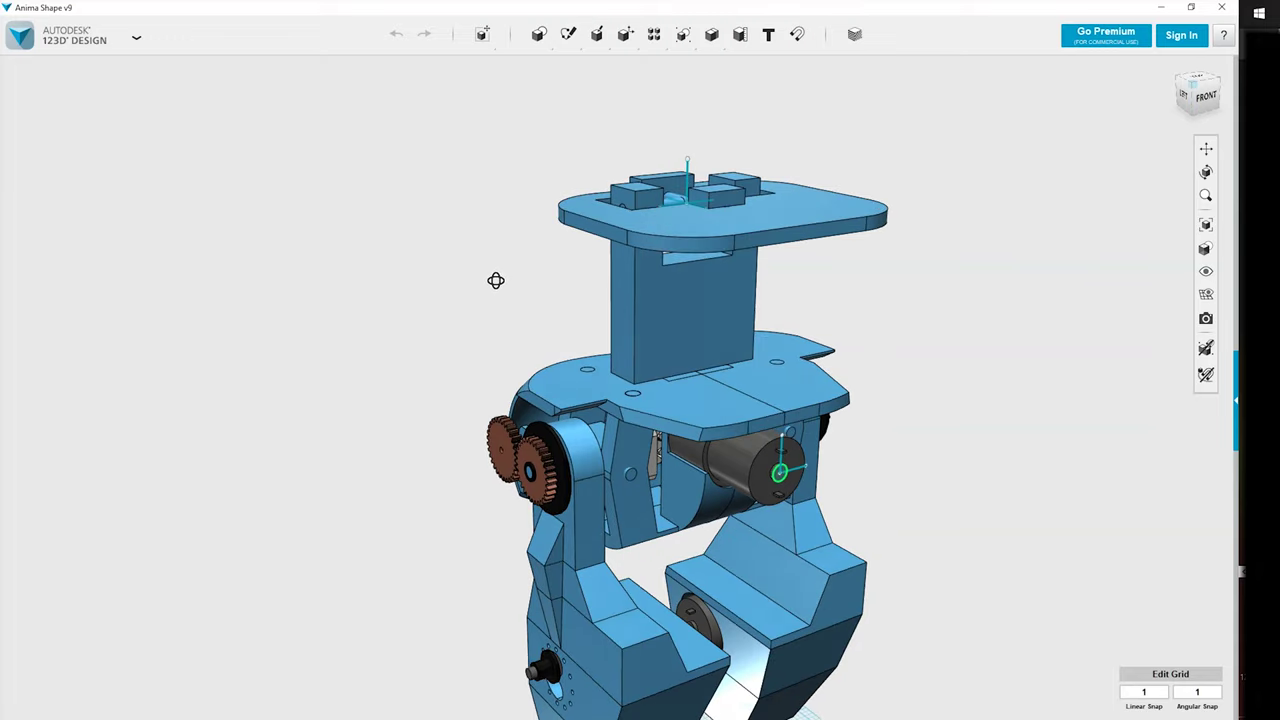
# - Orbit and zoom around the torso mechanism to inspect its gears from the top, side and back
pyautogui.moveTo(494, 280); pyautogui.dragTo(415, 304, button='right')
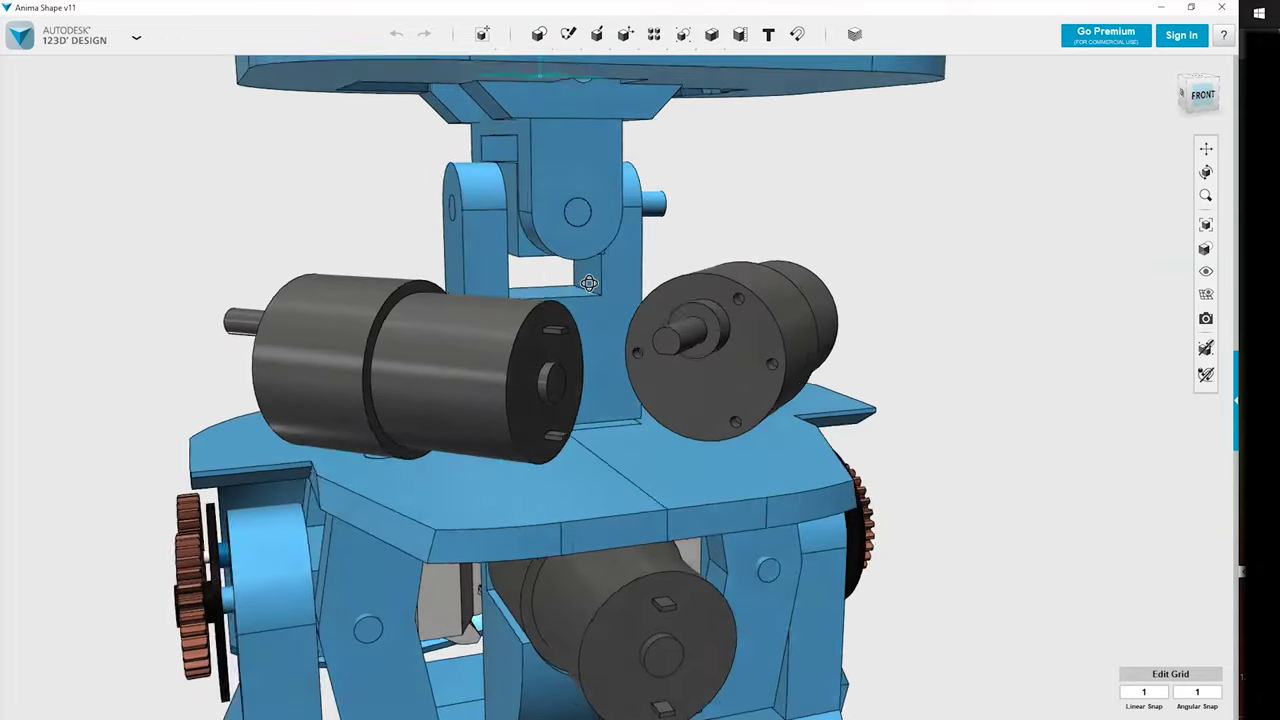
pyautogui.moveTo(589, 283); pyautogui.dragTo(631, 316, button='right')
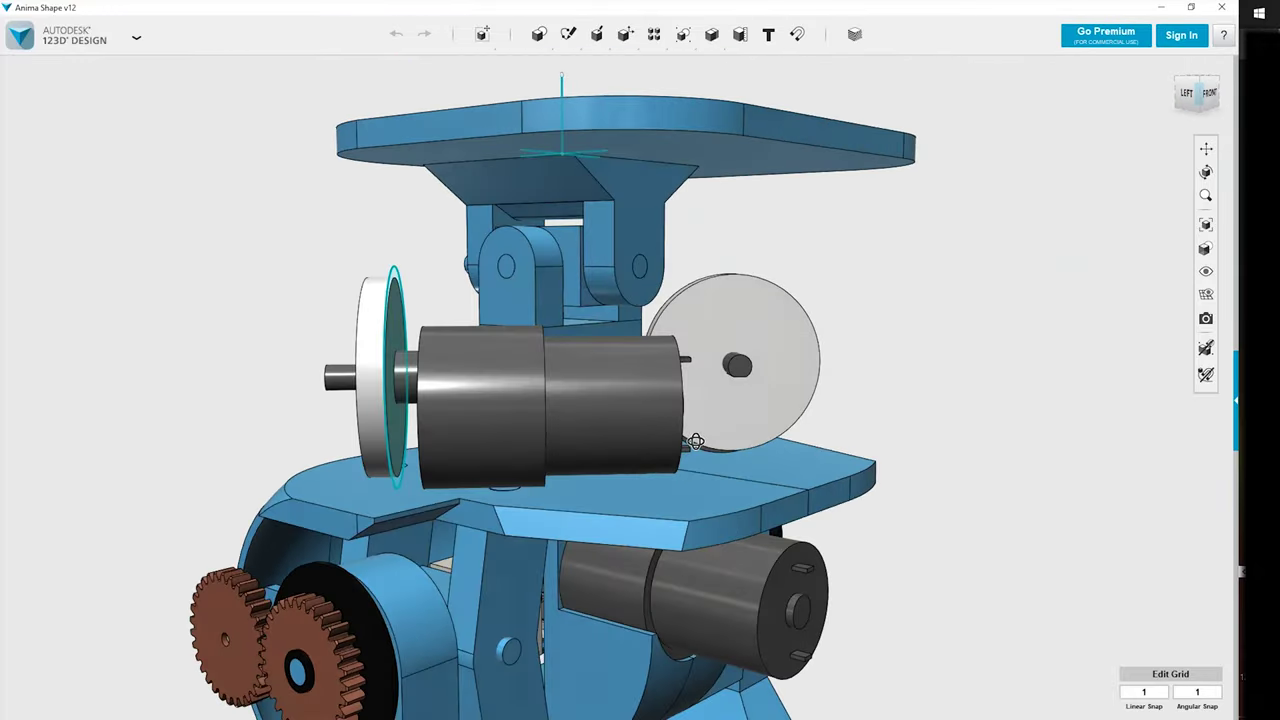
pyautogui.moveTo(737, 360); pyautogui.dragTo(651, 366, button='right')
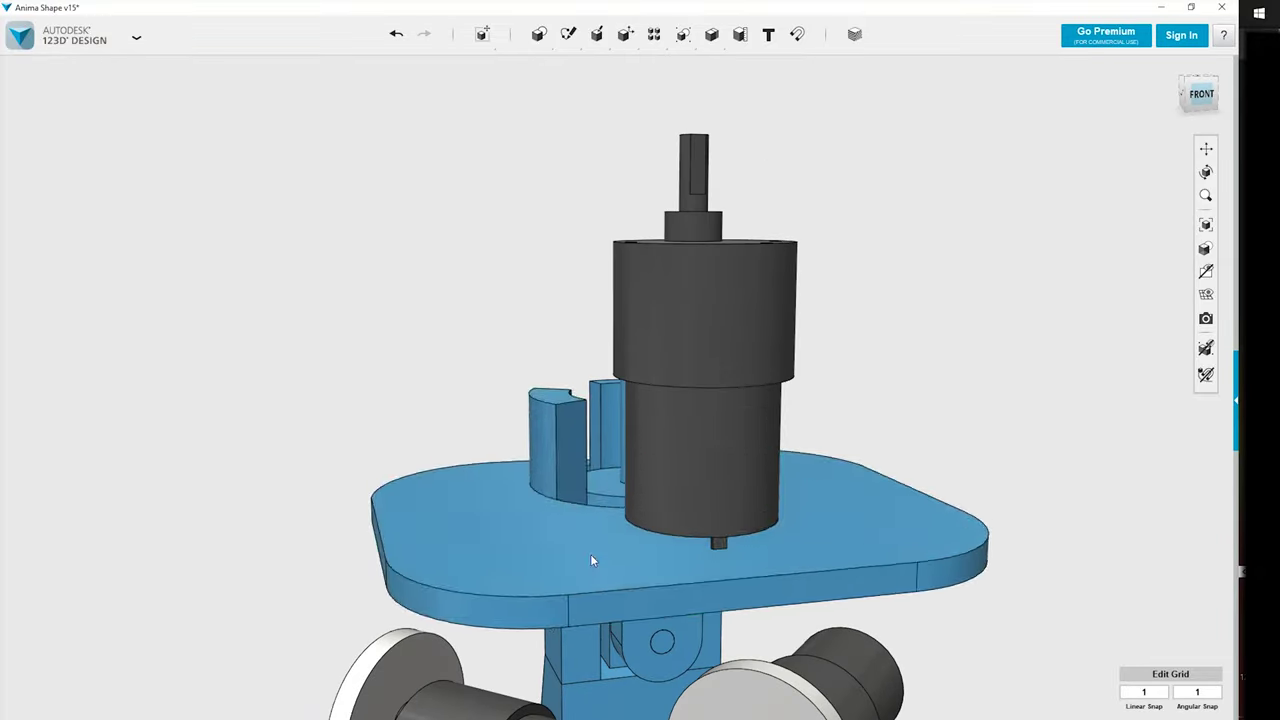
pyautogui.moveTo(590, 554); pyautogui.dragTo(657, 471, button='right')
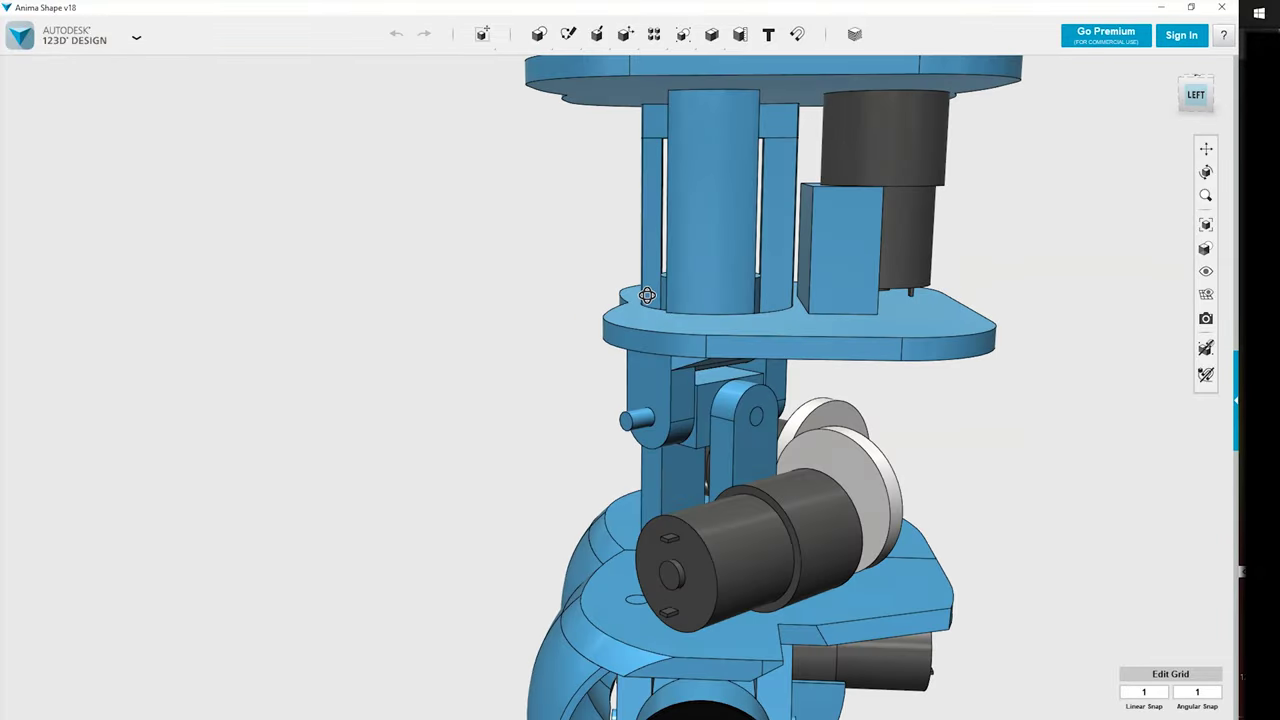
pyautogui.moveTo(647, 296); pyautogui.dragTo(620, 297, button='right')
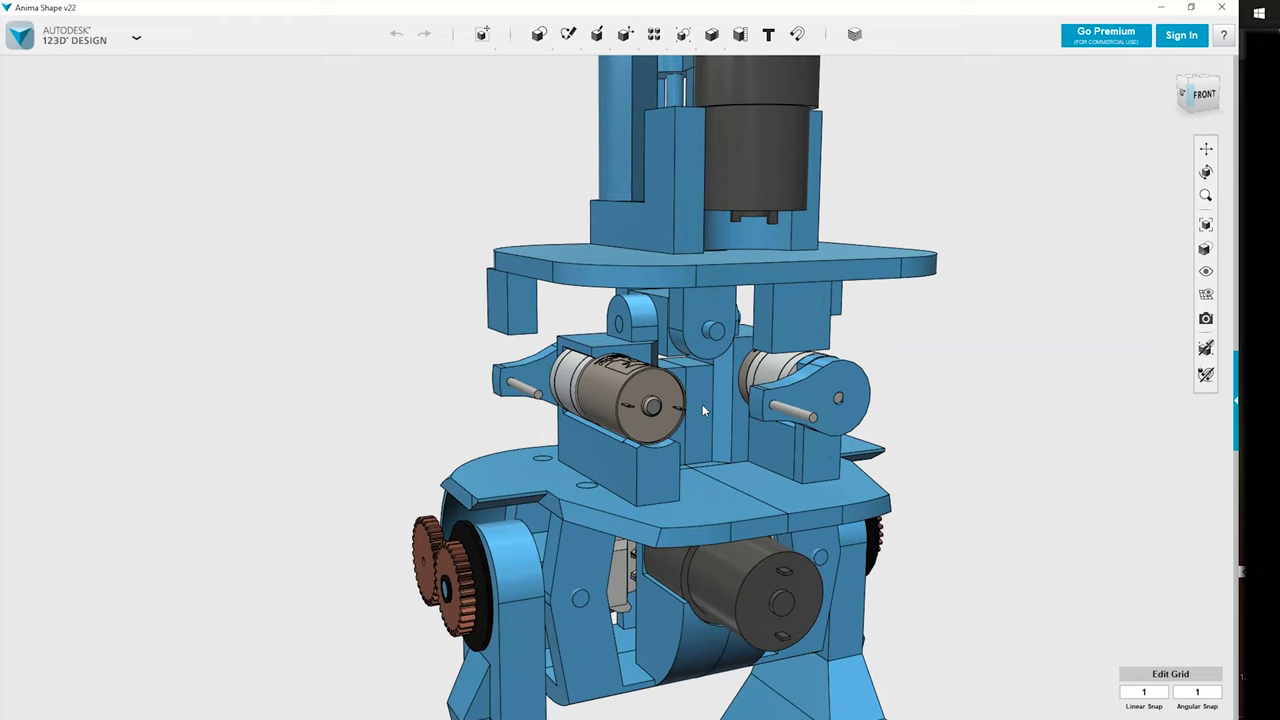
pyautogui.scroll(-2, 702, 404)
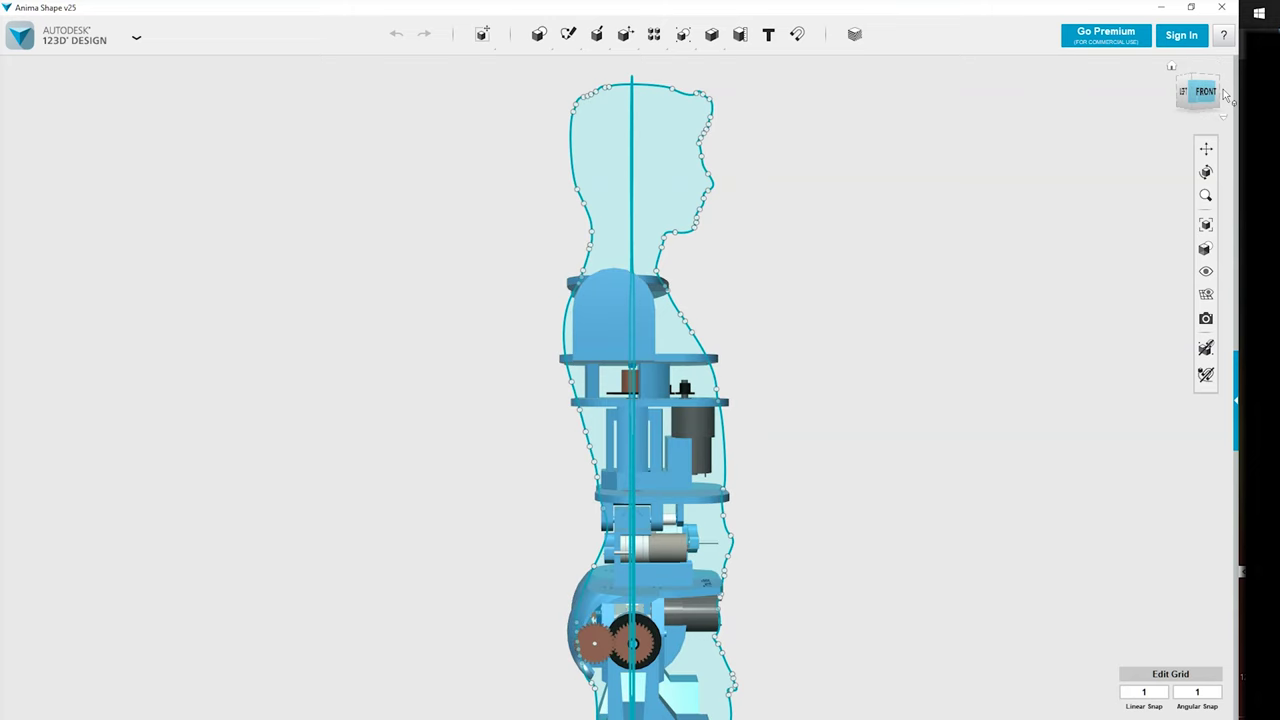
# - Switch to the front view, then return to the home view
pyautogui.click(1224, 94)
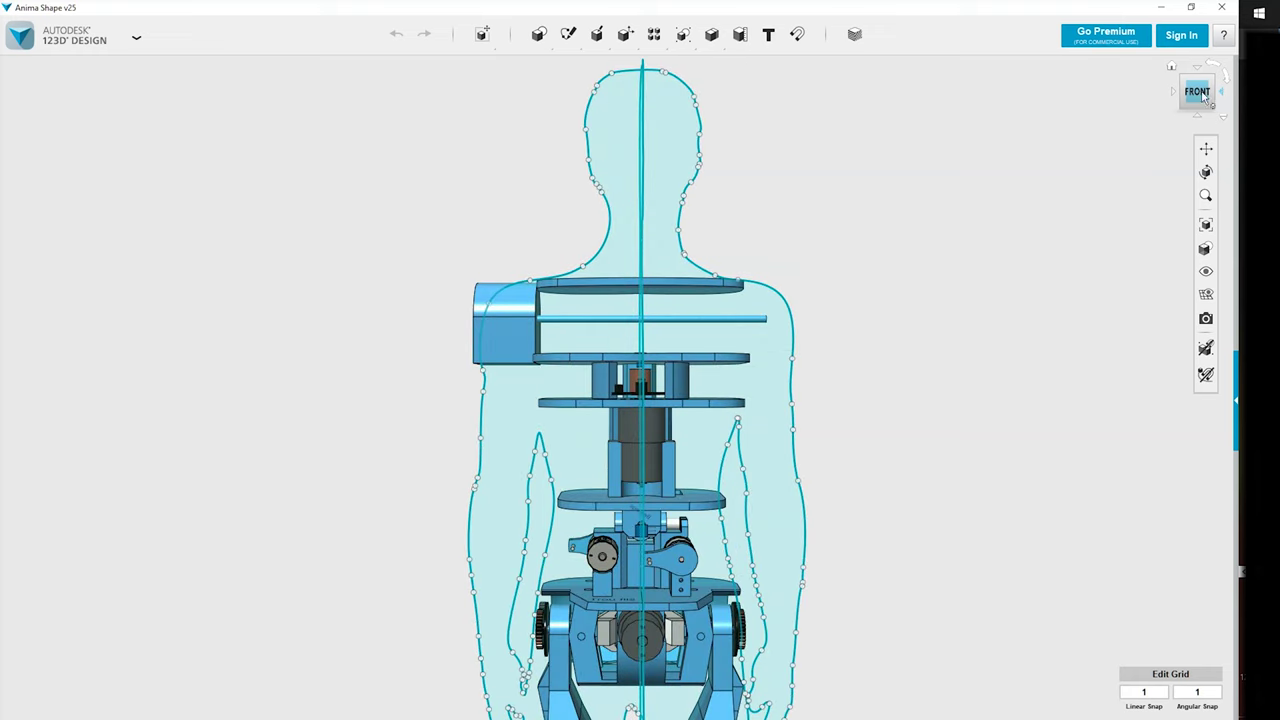
pyautogui.click(1176, 66)
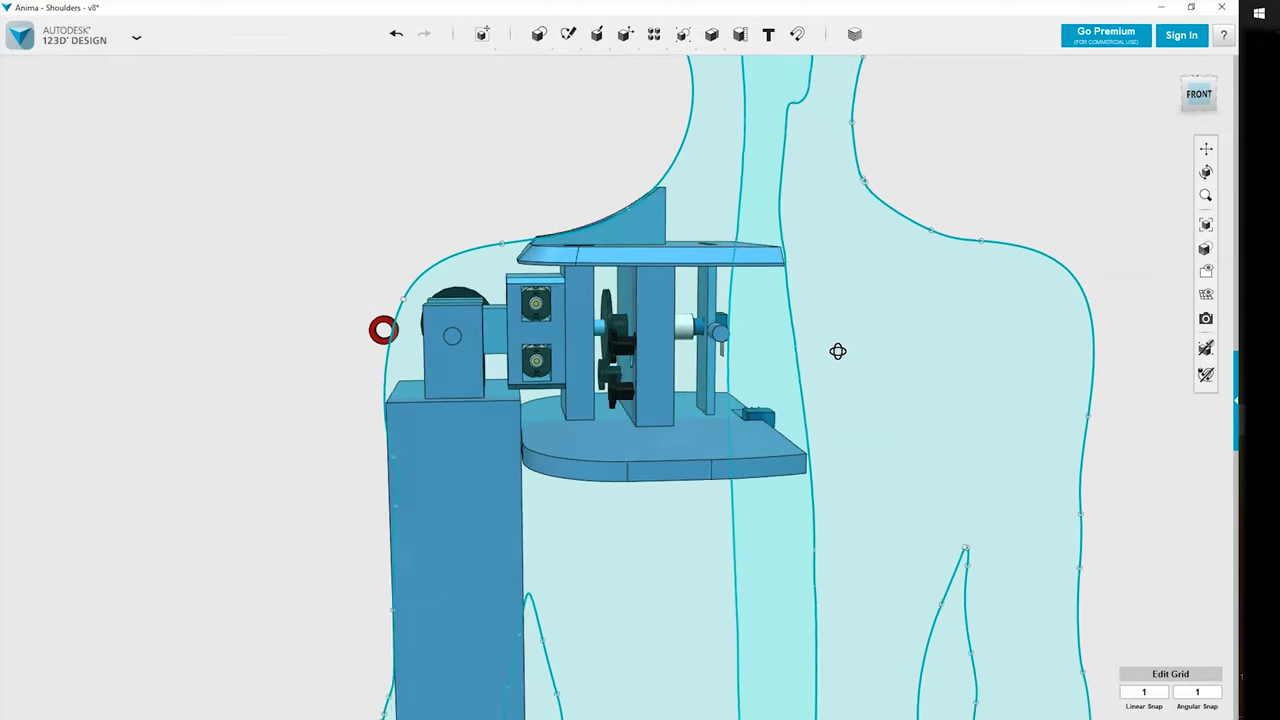
# - Orbit and zoom around the shoulder mechanism and arm joints to inspect them from the side
pyautogui.moveTo(838, 351); pyautogui.dragTo(935, 356, button='right')
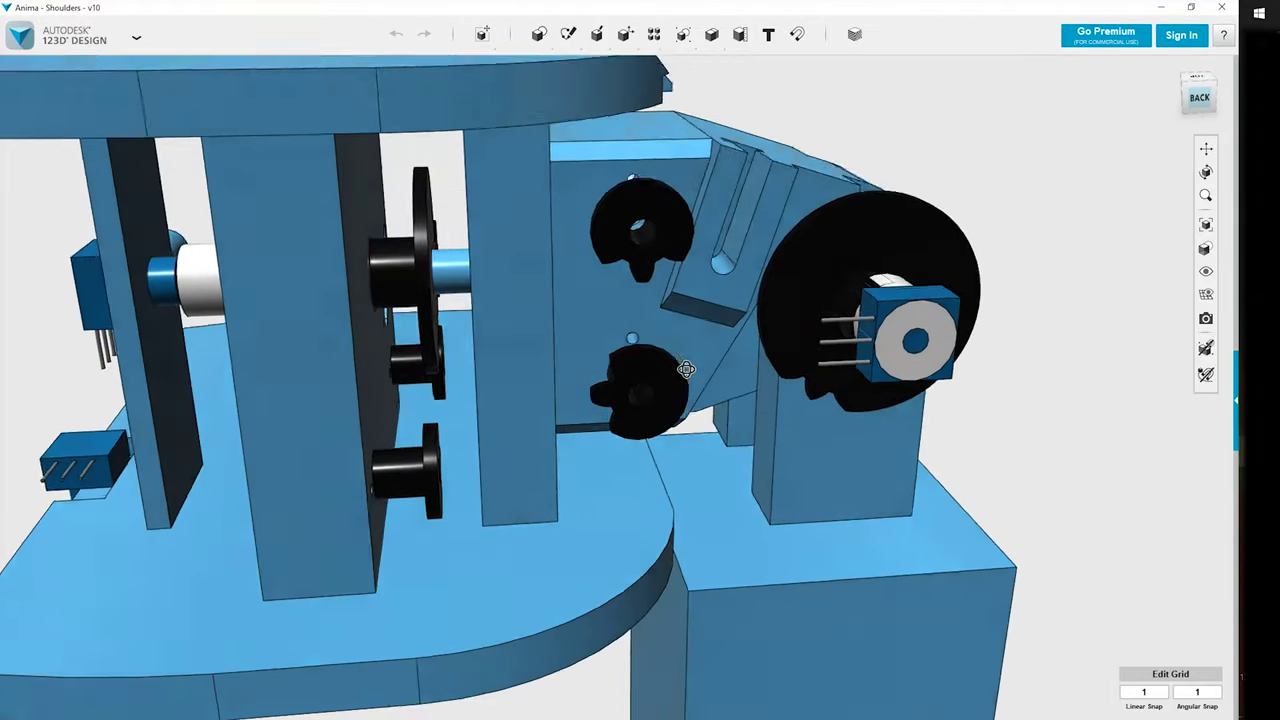
pyautogui.moveTo(686, 371); pyautogui.dragTo(554, 376, button='right')
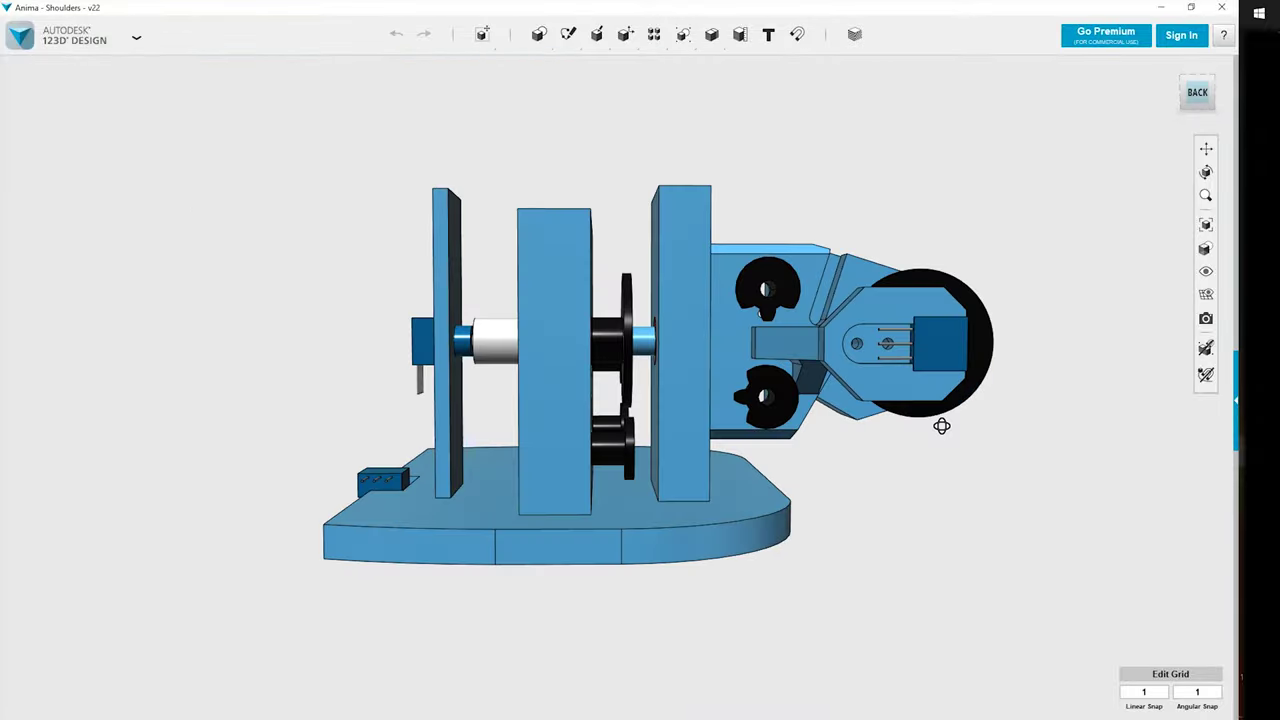
pyautogui.moveTo(940, 423); pyautogui.dragTo(754, 443, button='right')
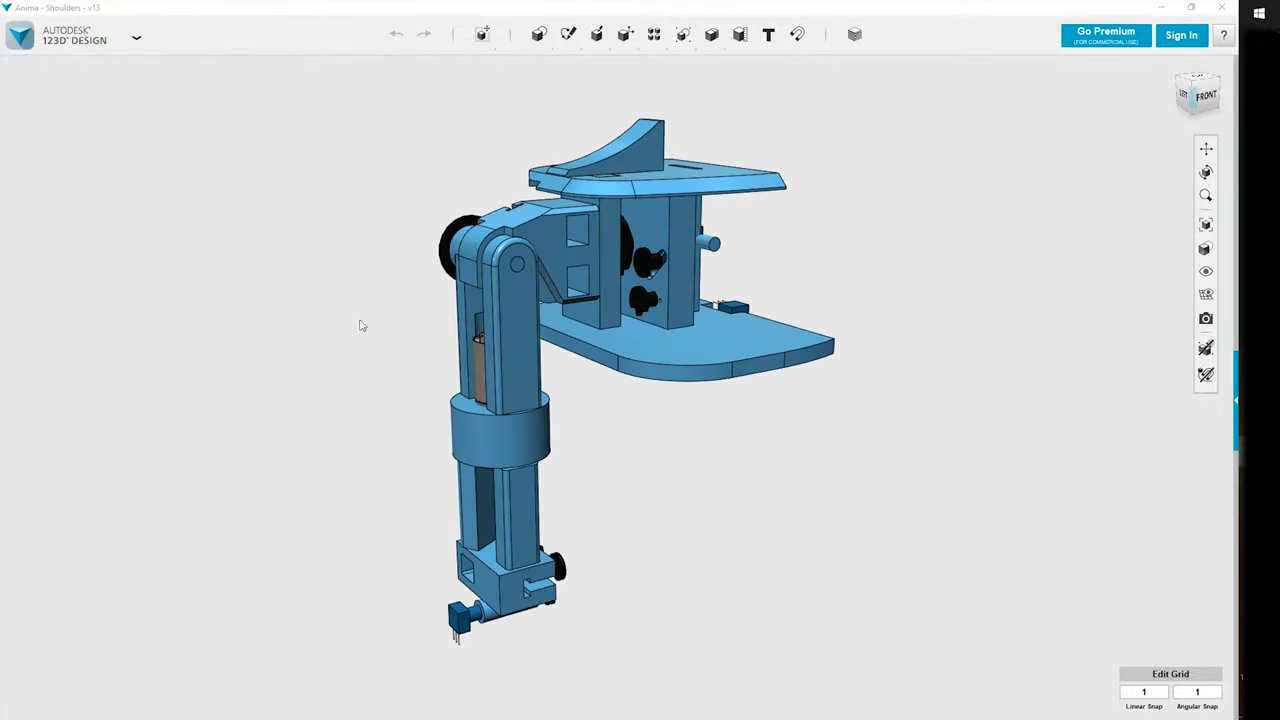
pyautogui.scroll(5, 362, 325)
pyautogui.moveTo(409, 351); pyautogui.dragTo(515, 376, button='right')
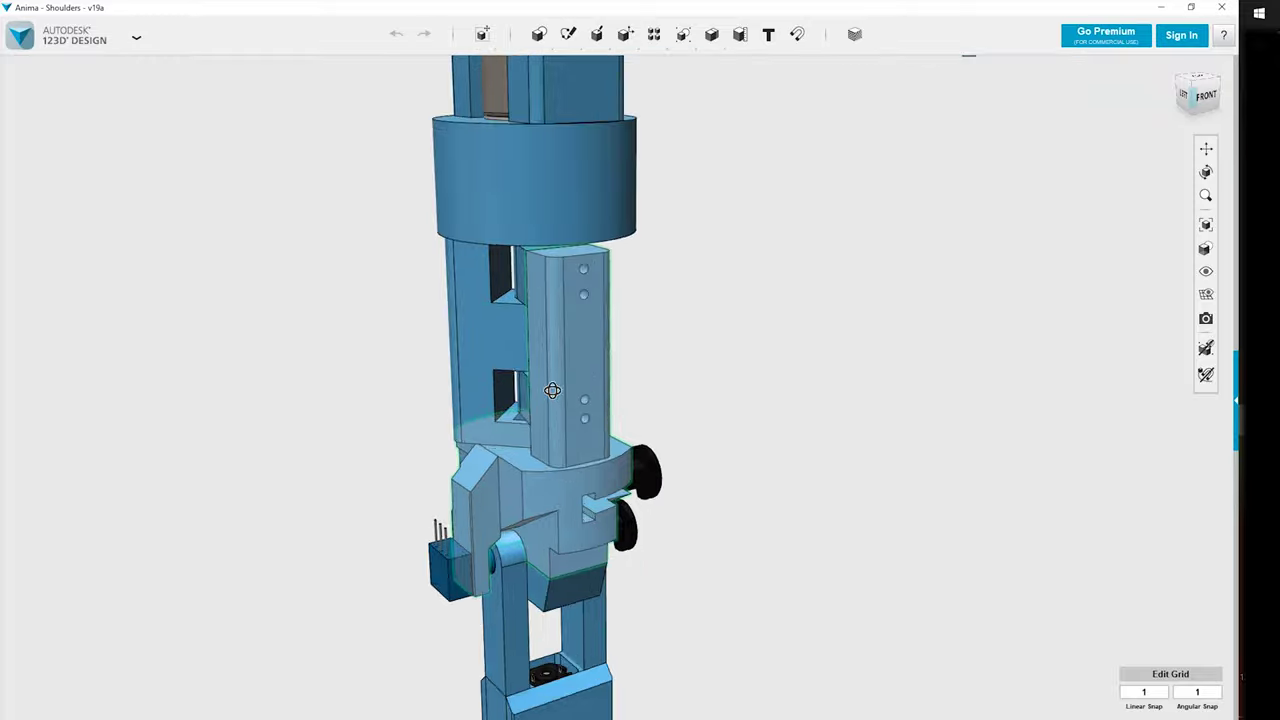
pyautogui.moveTo(540, 360); pyautogui.dragTo(363, 380, button='right')
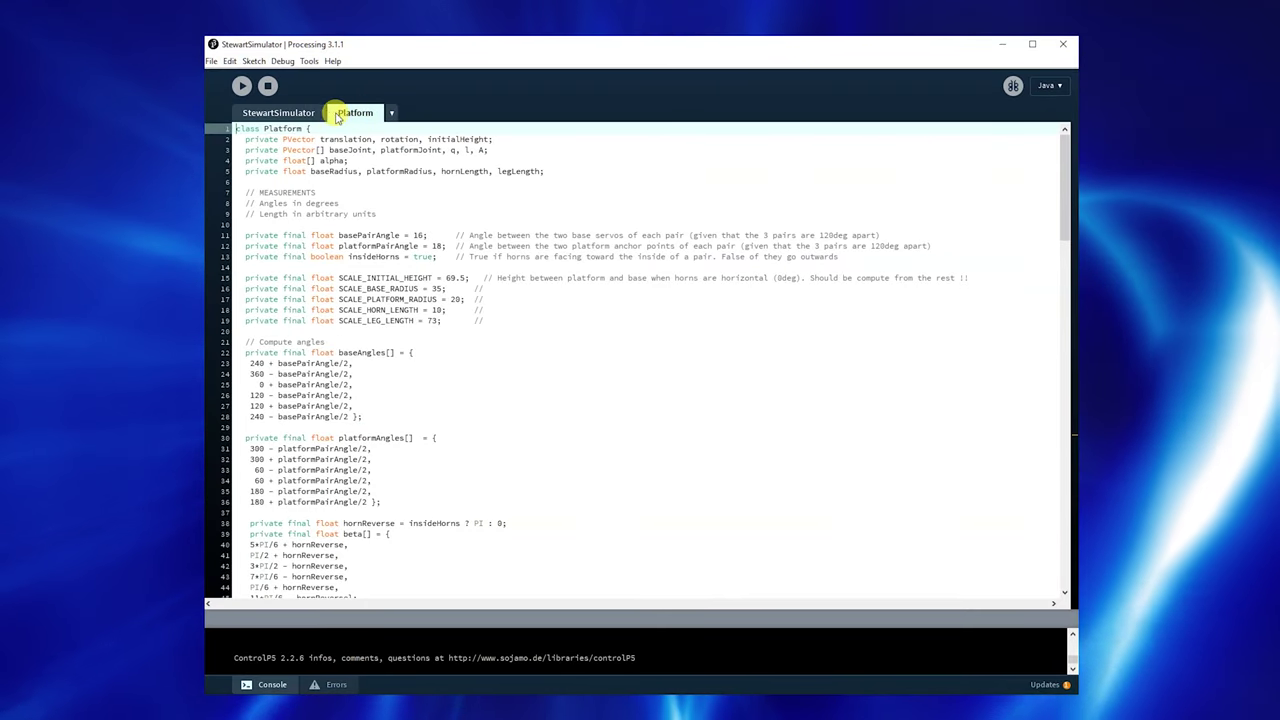
# - Run the Stewart platform simulation from the main StewartSimulator code
pyautogui.click(281, 114)
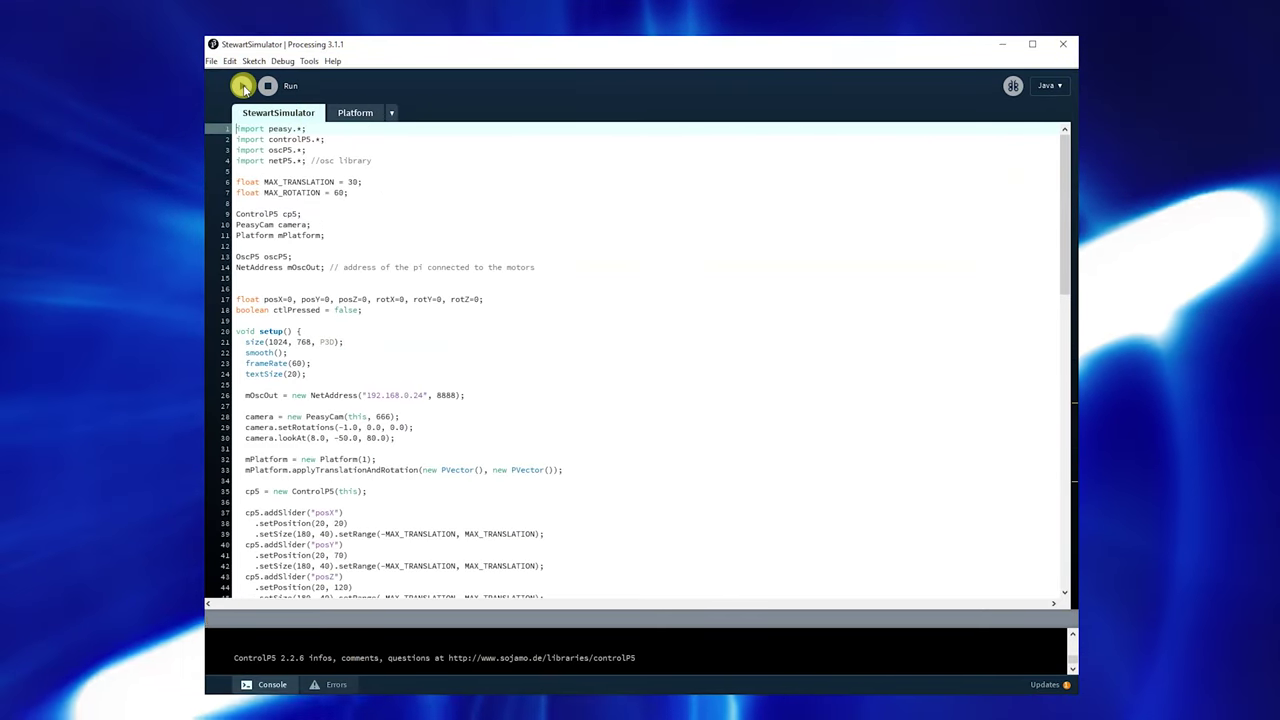
pyautogui.click(241, 85)
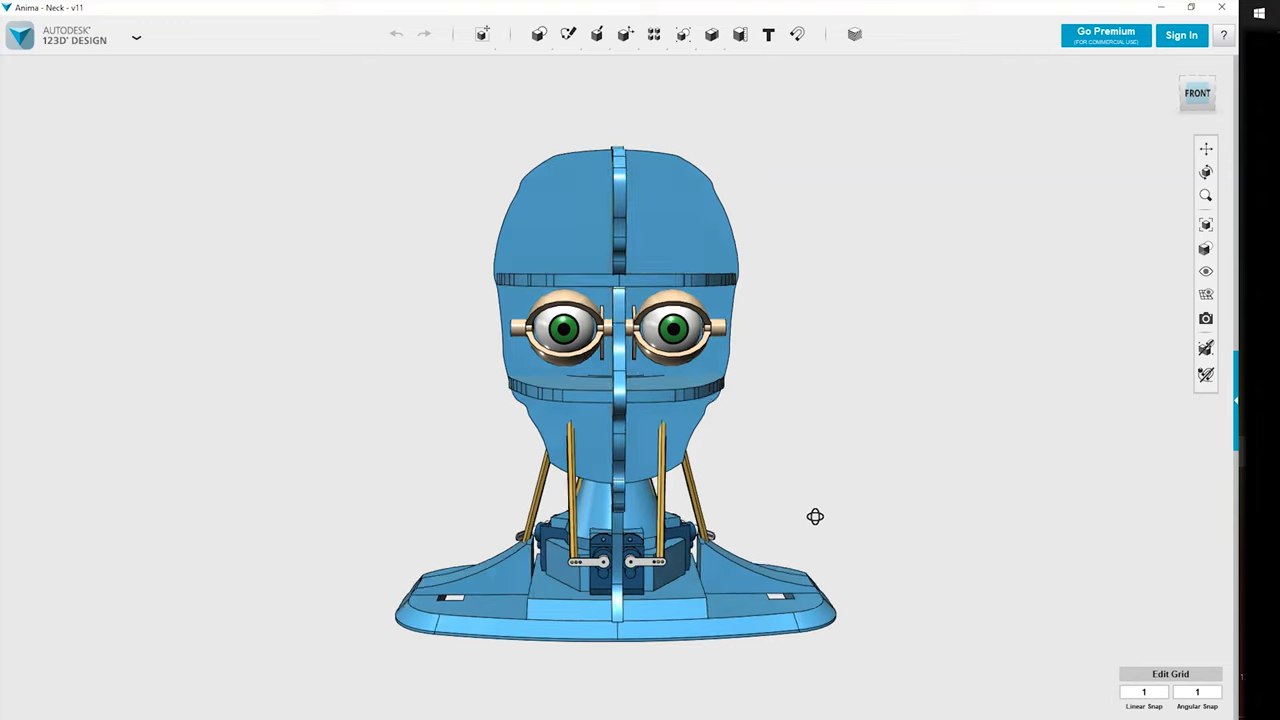
# - Orbit the head model between left-side and front views to inspect the face
pyautogui.moveTo(814, 517); pyautogui.dragTo(902, 514, button='right')
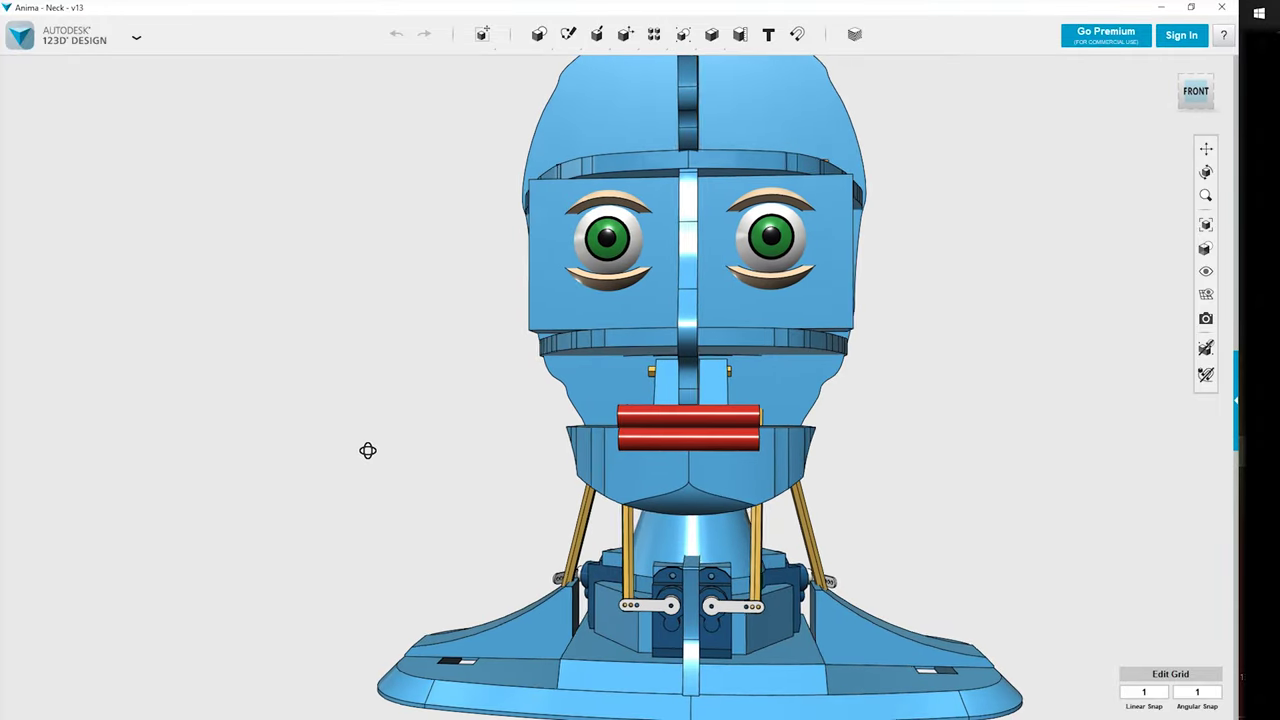
pyautogui.moveTo(369, 450)
pyautogui.mouseDown(button='right')
pyautogui.moveTo(478, 456)
pyautogui.moveTo(374, 457)
pyautogui.mouseUp(button='right')
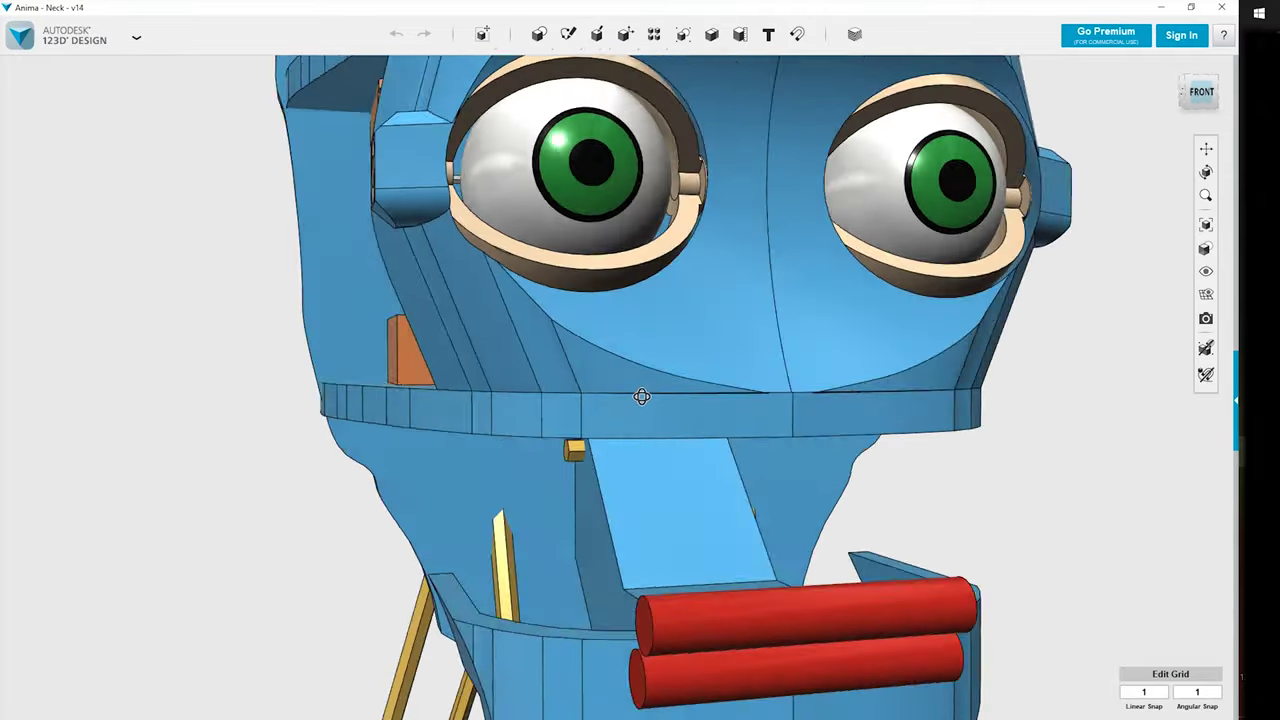
pyautogui.moveTo(640, 394); pyautogui.dragTo(693, 397, button='right')
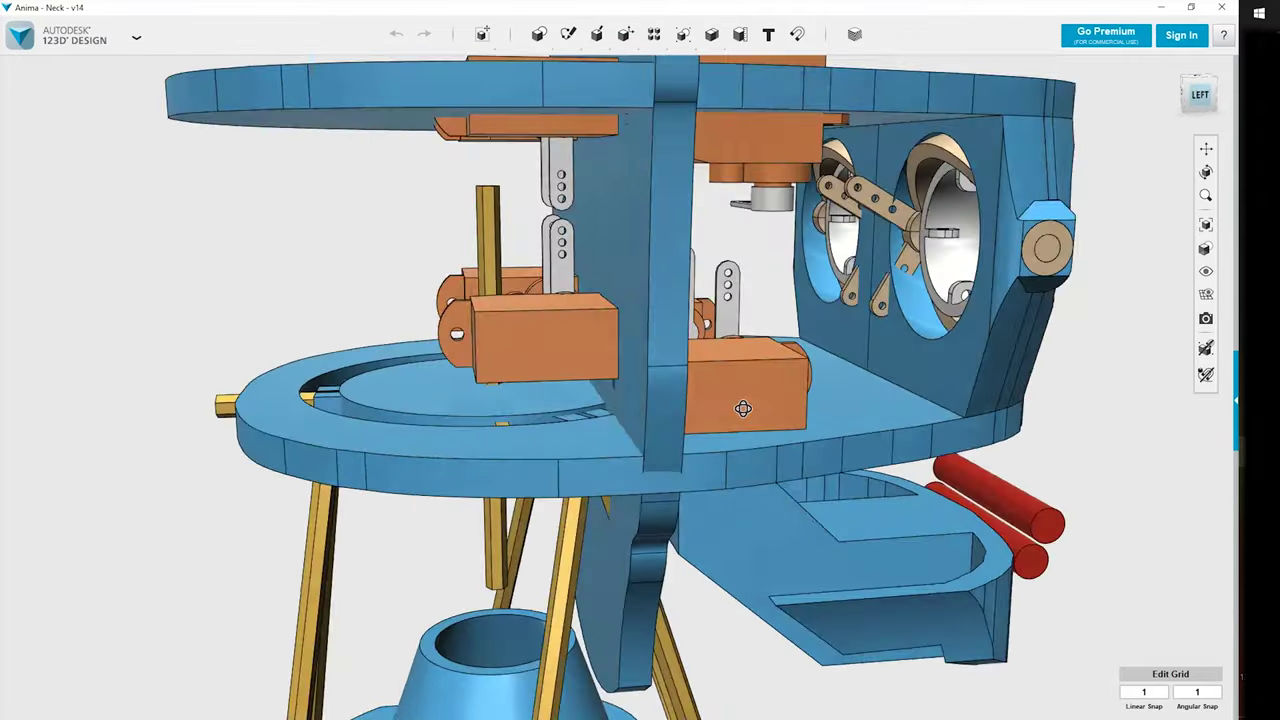
pyautogui.moveTo(743, 408); pyautogui.dragTo(747, 407, button='right')
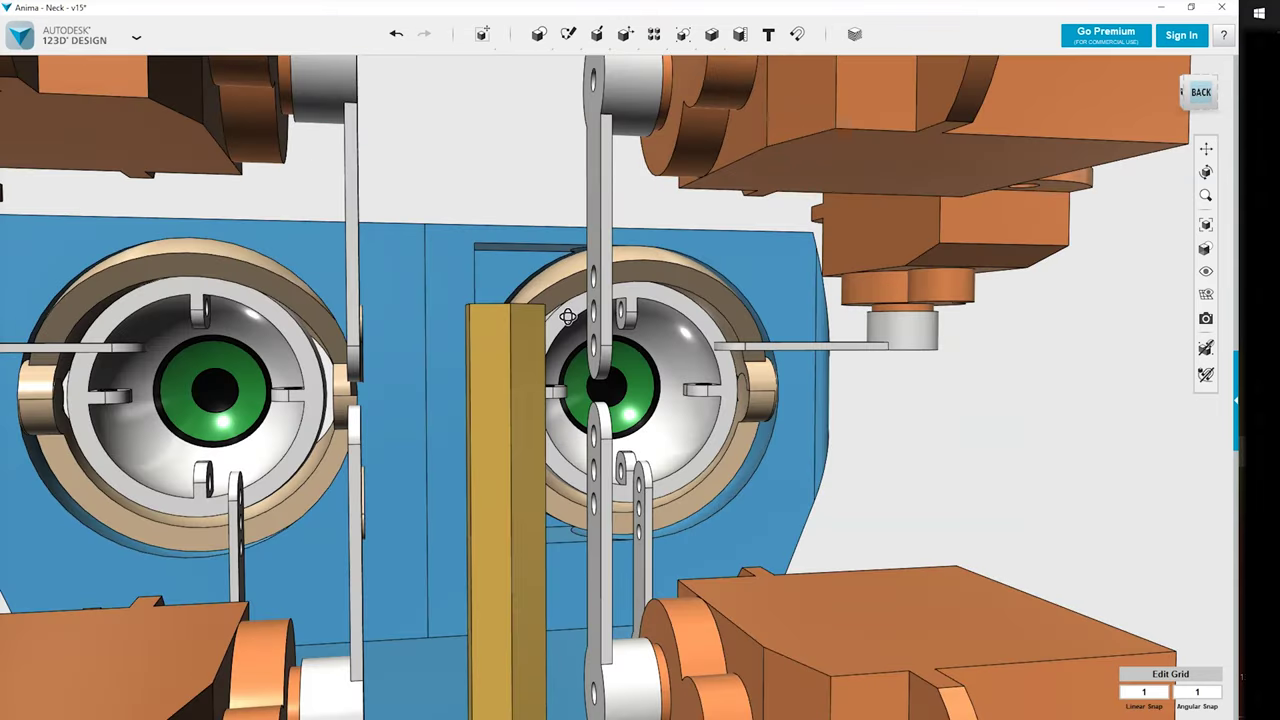
# - Orbit slightly toward the left eye mechanism
pyautogui.moveTo(570, 315); pyautogui.dragTo(560, 316, button='right')
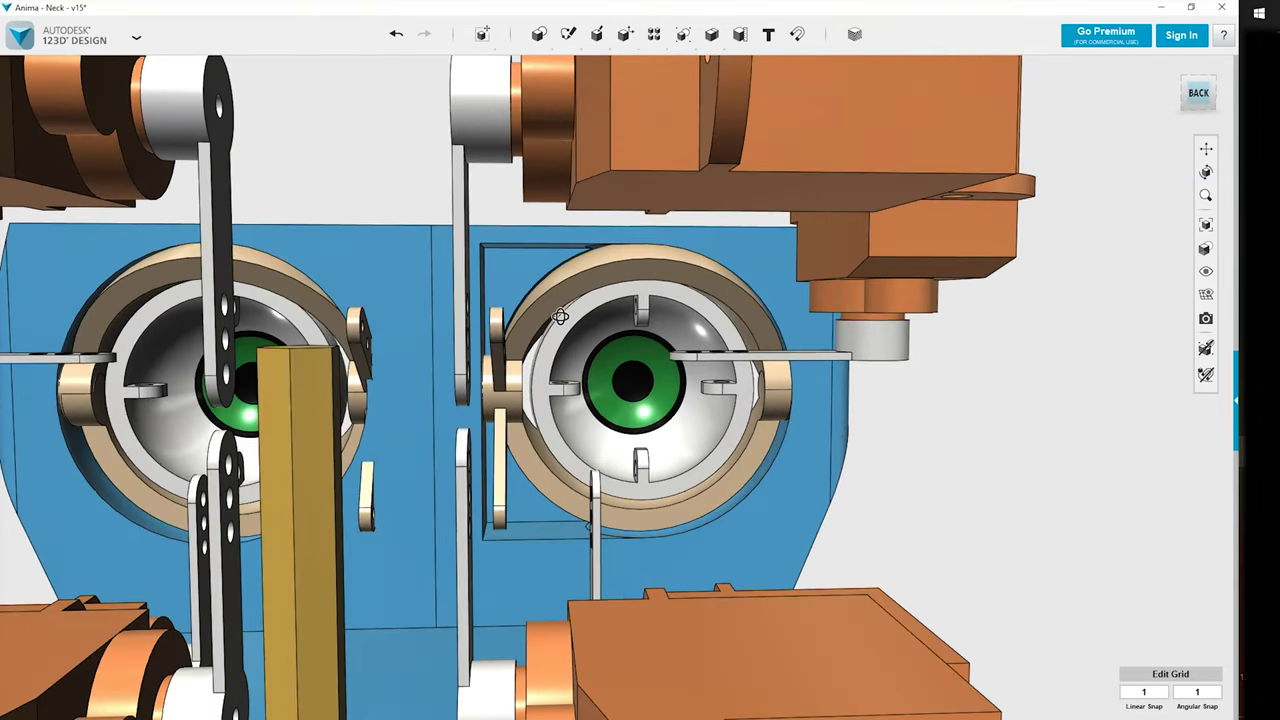